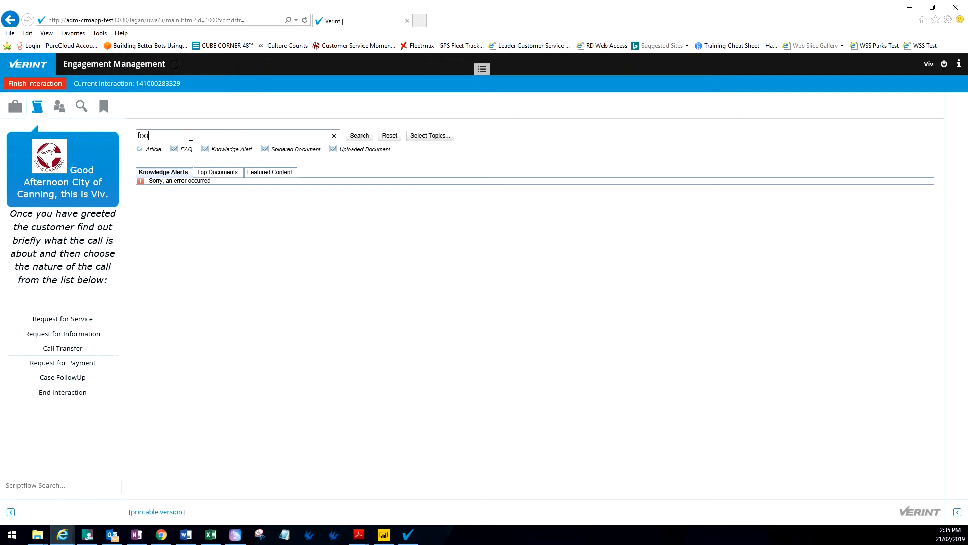
Step: Search the knowledge base for 'footpath', returning 42 matching documents
text(ath)
key(Return)
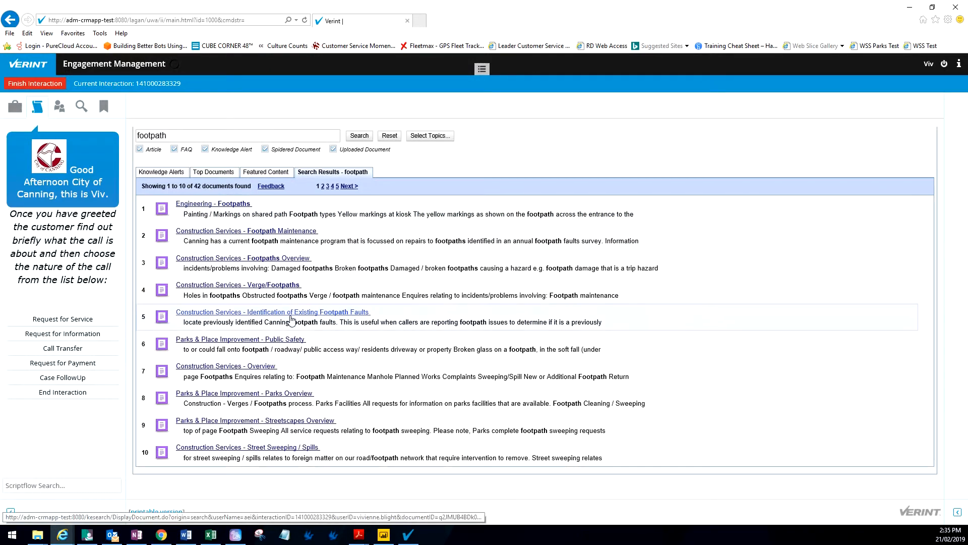
Step: Route the request via Environment, Engineering, Footpaths and Repair as a Canning-responsibility road
click(71, 319)
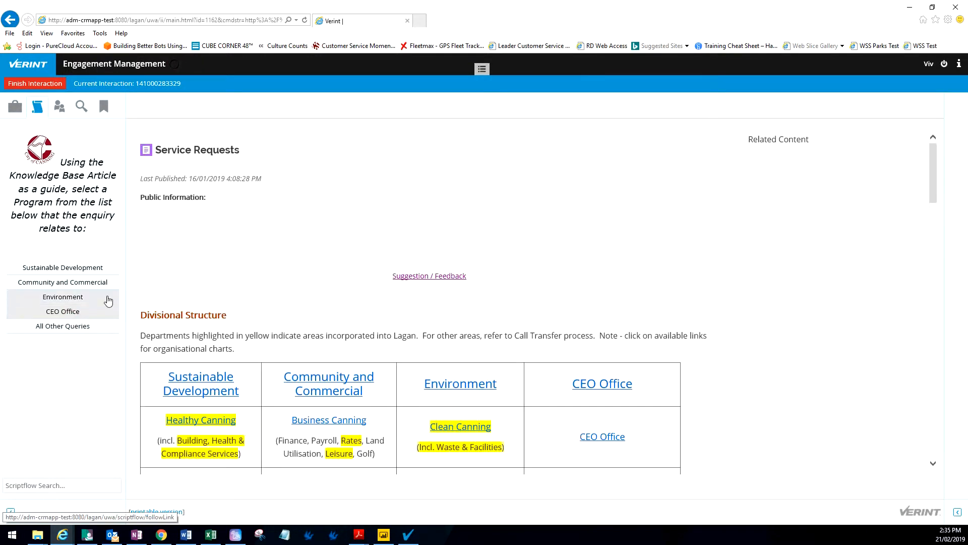
click(76, 301)
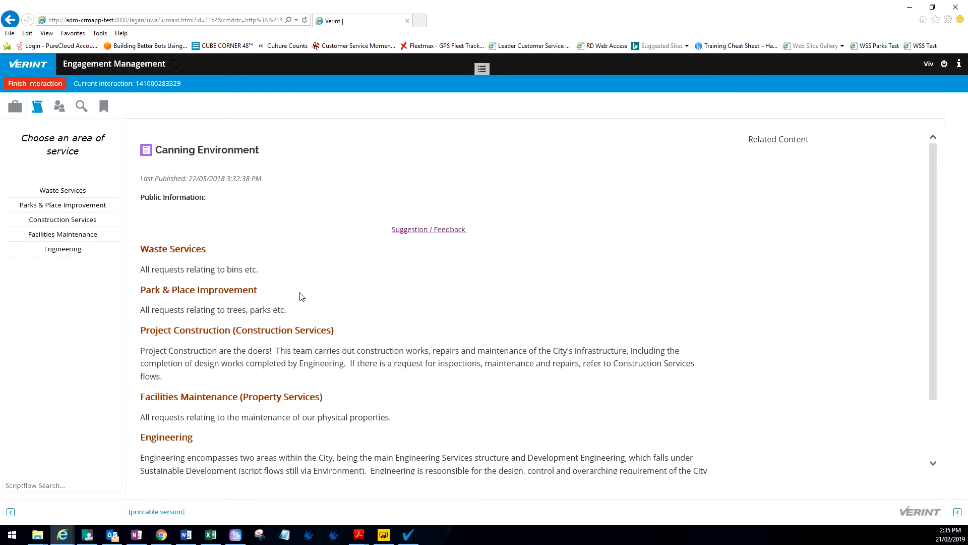
click(56, 249)
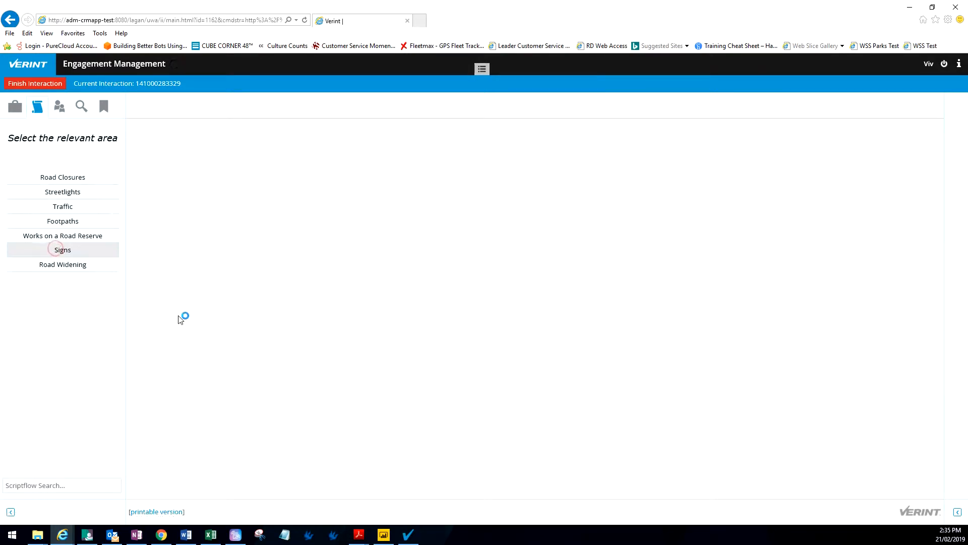
click(69, 225)
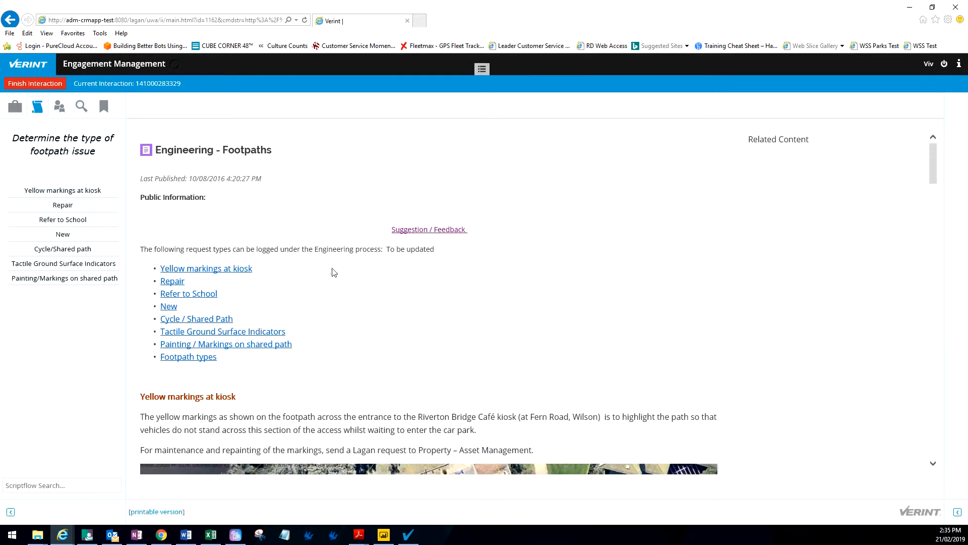
click(177, 281)
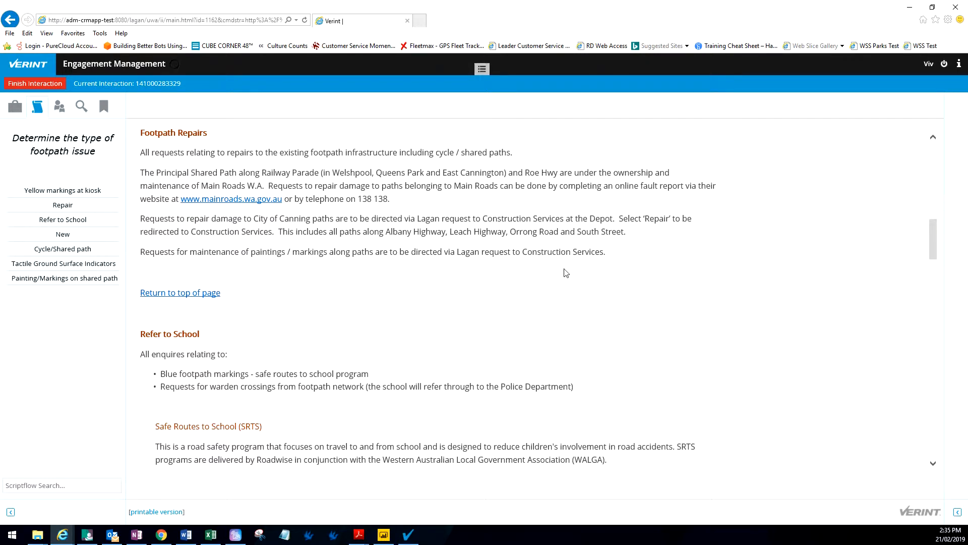
click(61, 205)
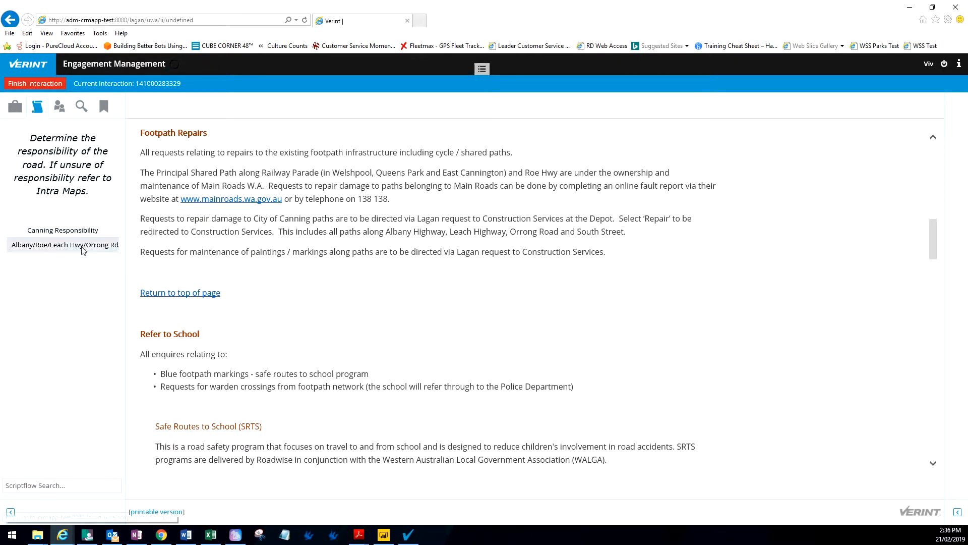
click(63, 230)
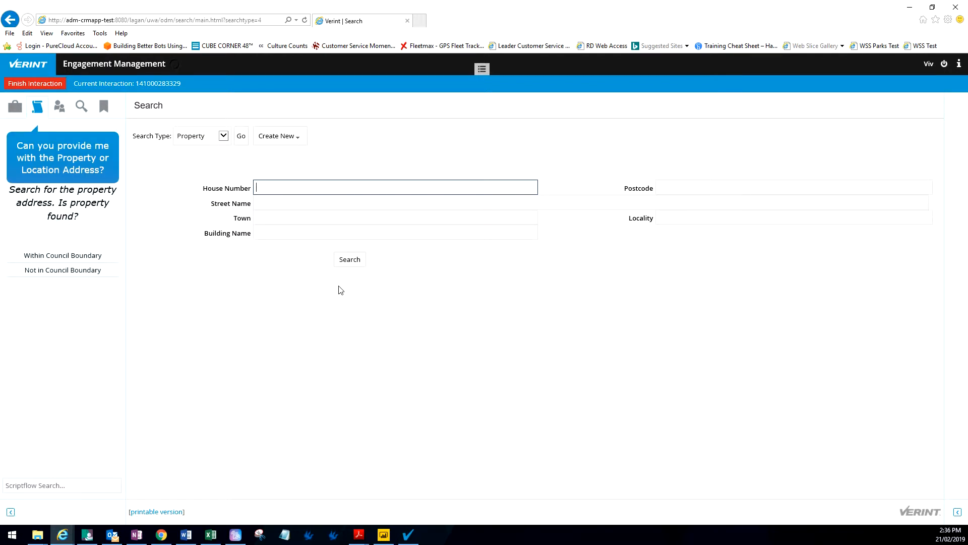
Step: Find 1317 Albany Highway, open the CIVIC CENTRE PARK record, and confirm it's within council boundary
key(Tab)
text(albany)
key(Return)
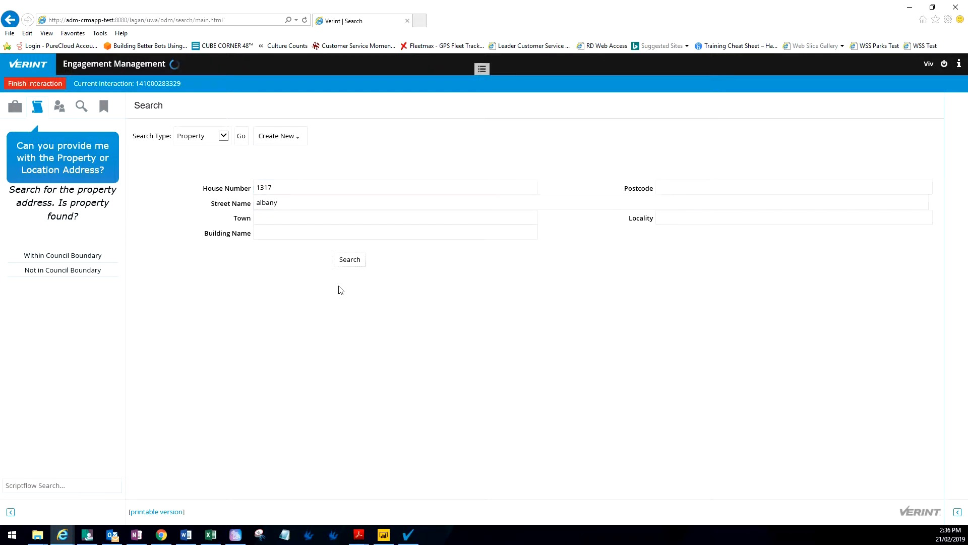
click(276, 153)
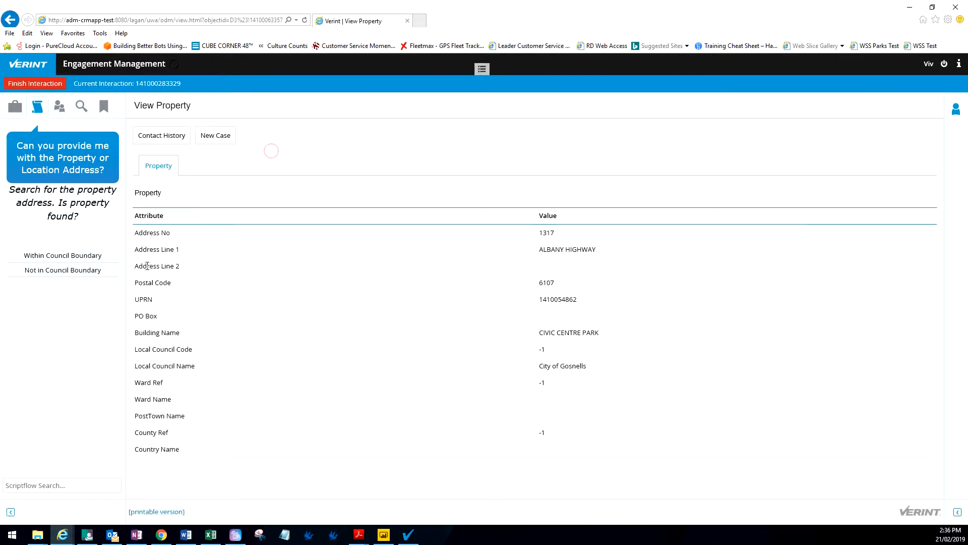
click(77, 257)
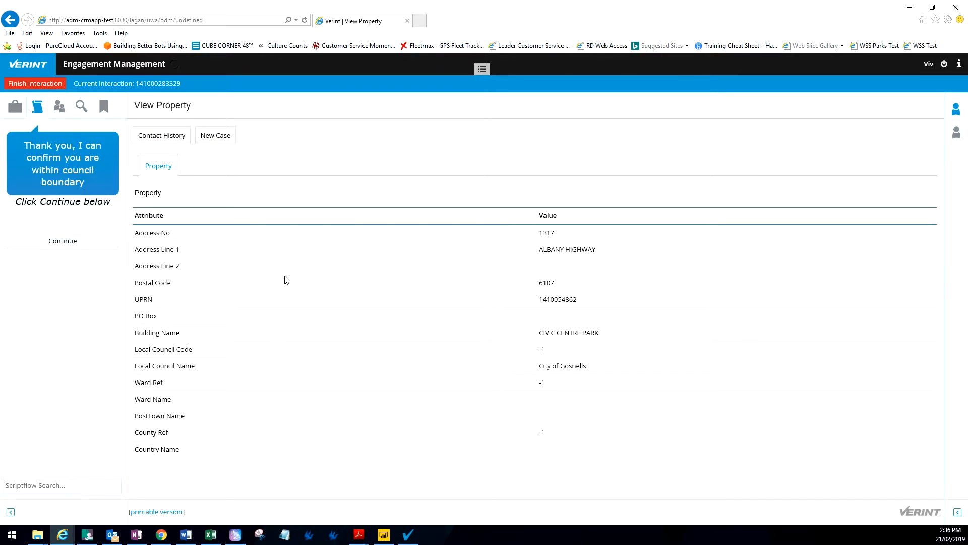
click(63, 243)
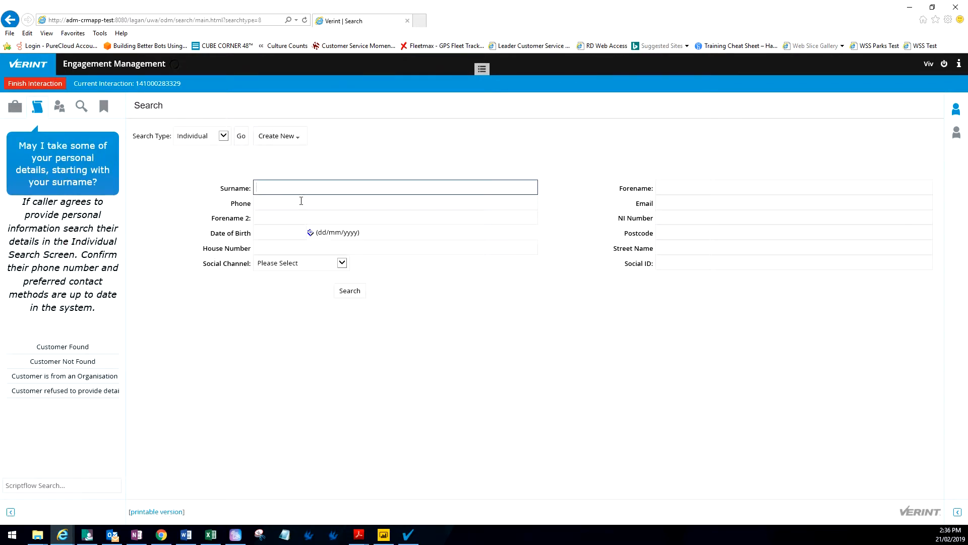
Step: Find the caller by surname, open their individual record, and confirm the customer was found
text(vb)
text(light)
key(Tab)
key(Return)
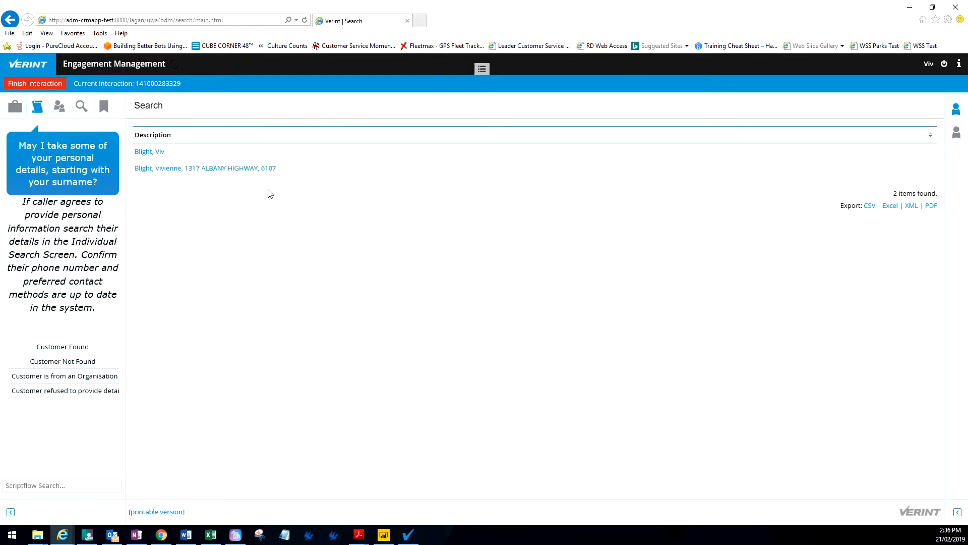
click(237, 170)
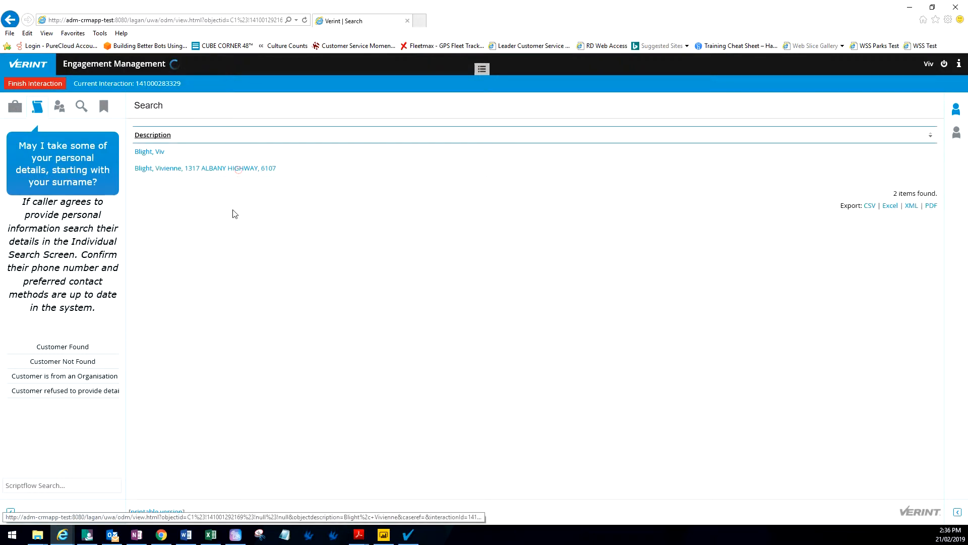
click(69, 347)
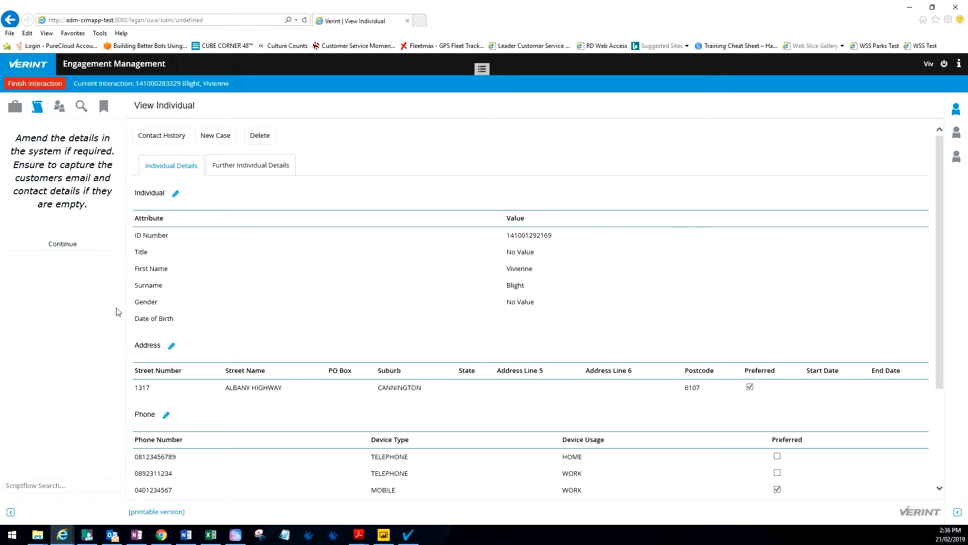
click(75, 249)
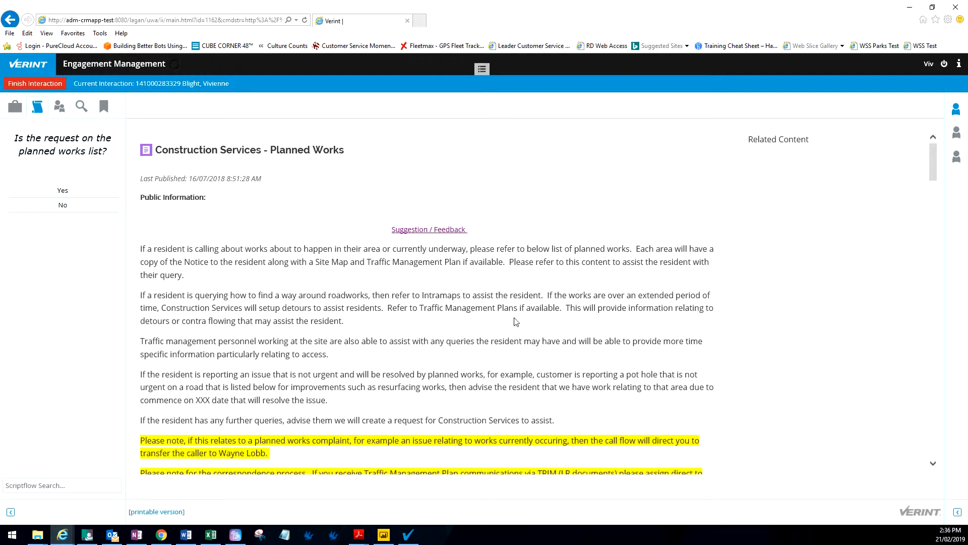
Step: Answer No to planned works, check the existing request pin on the map, and record no matching request
scroll(400, 341, down, 15)
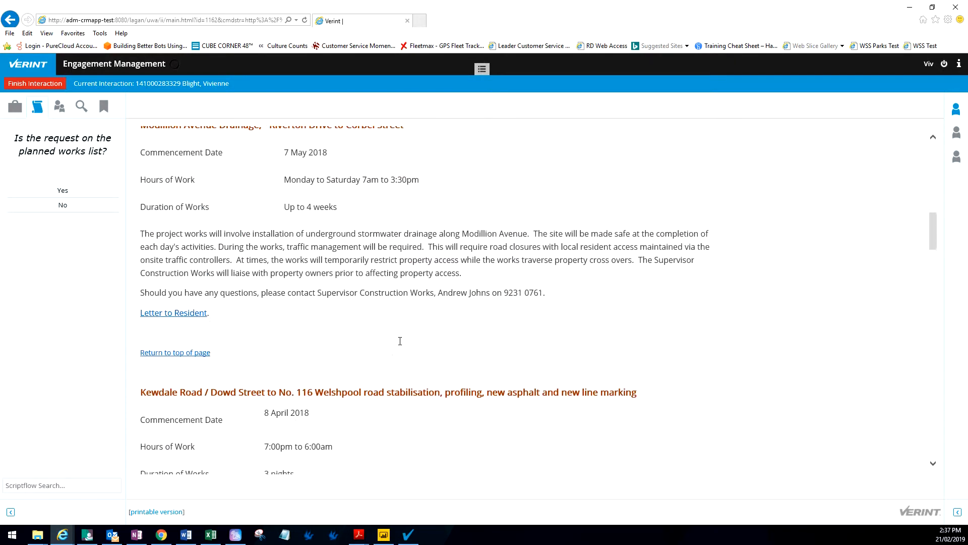
scroll(400, 341, down, 15)
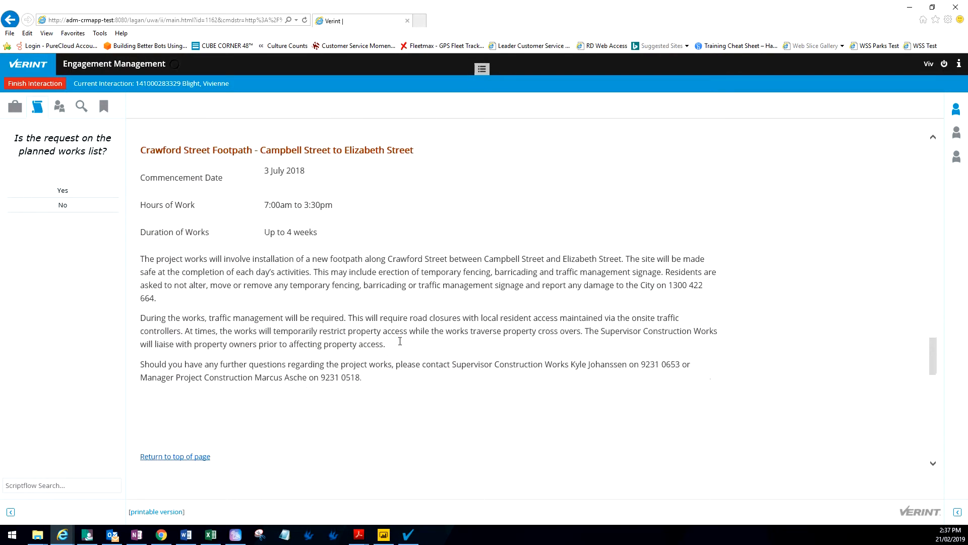
scroll(400, 341, down, 2)
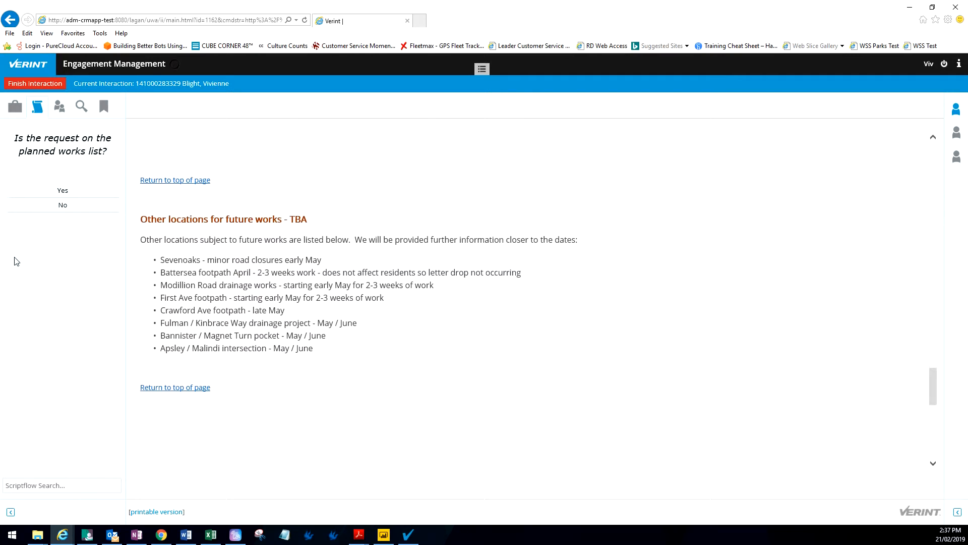
click(60, 206)
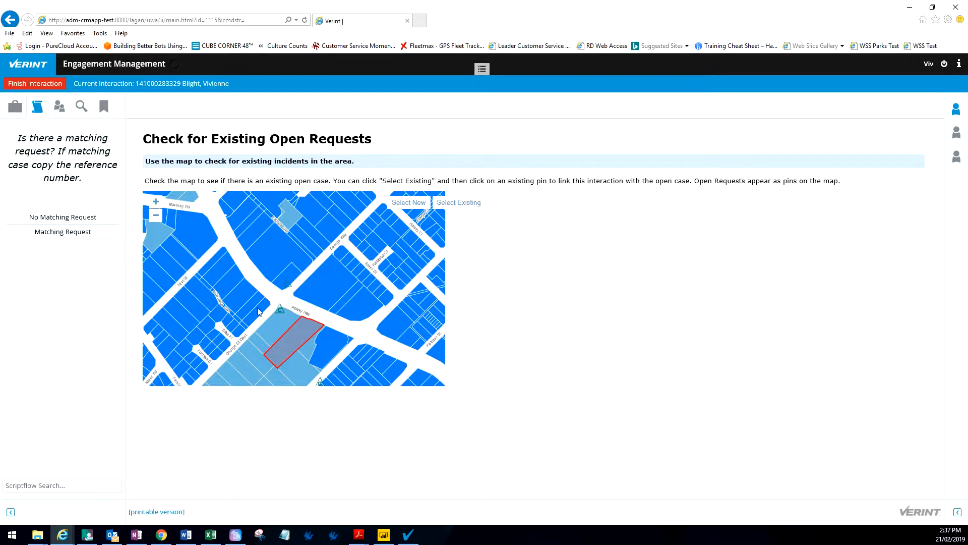
click(466, 207)
click(280, 310)
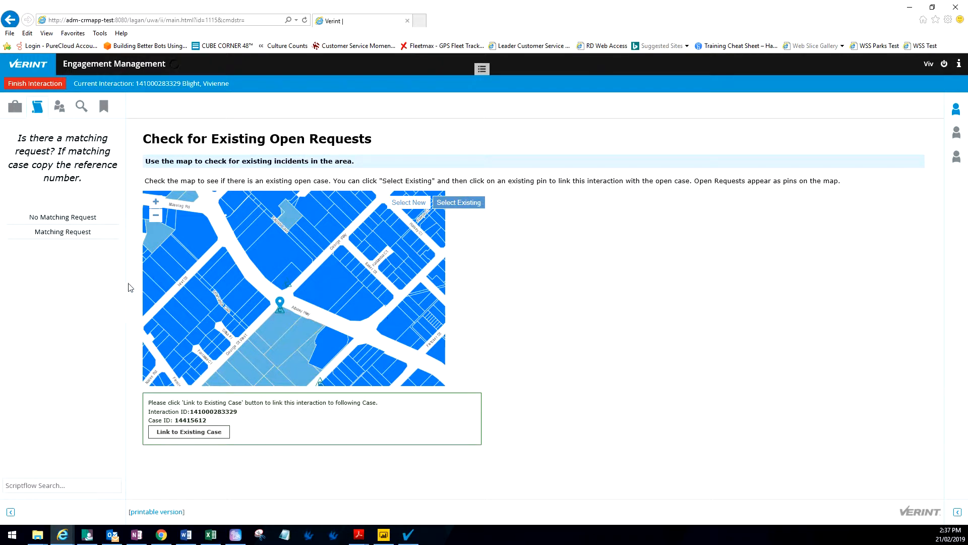
click(54, 219)
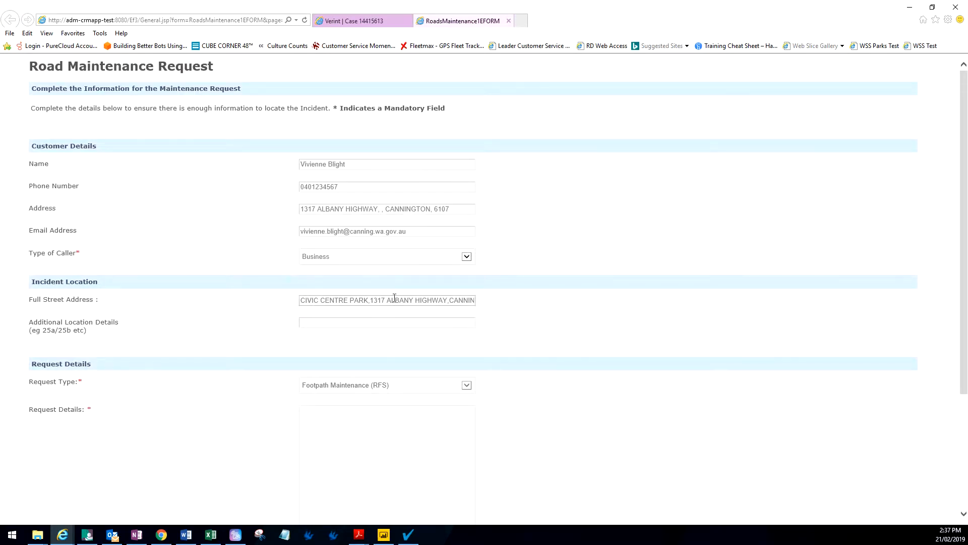
Step: Set the caller type to Ratepayer and add the George St corner location detail
click(380, 259)
click(346, 266)
click(326, 323)
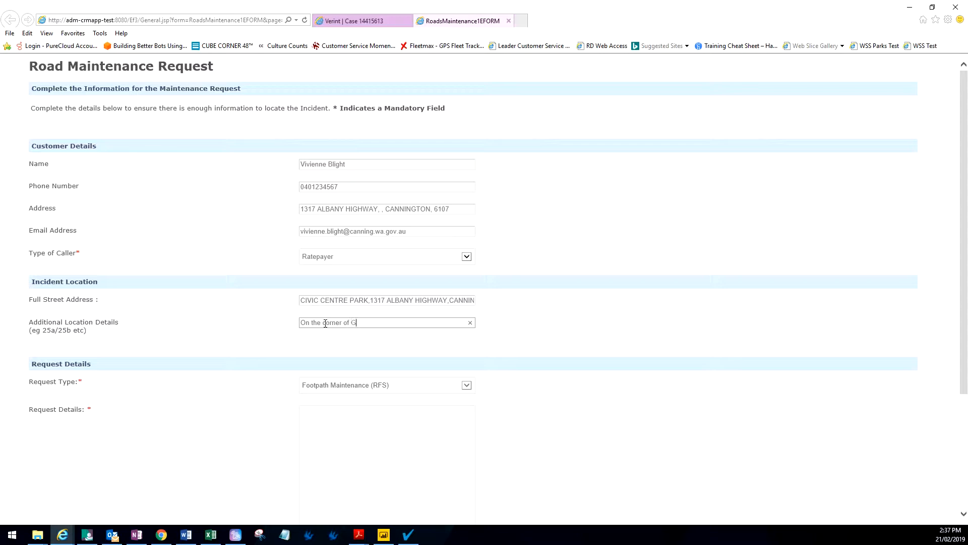
text(e St)
Step: Describe the slight path lifting and possible trip hazard, then advance to the incident map
click(372, 428)
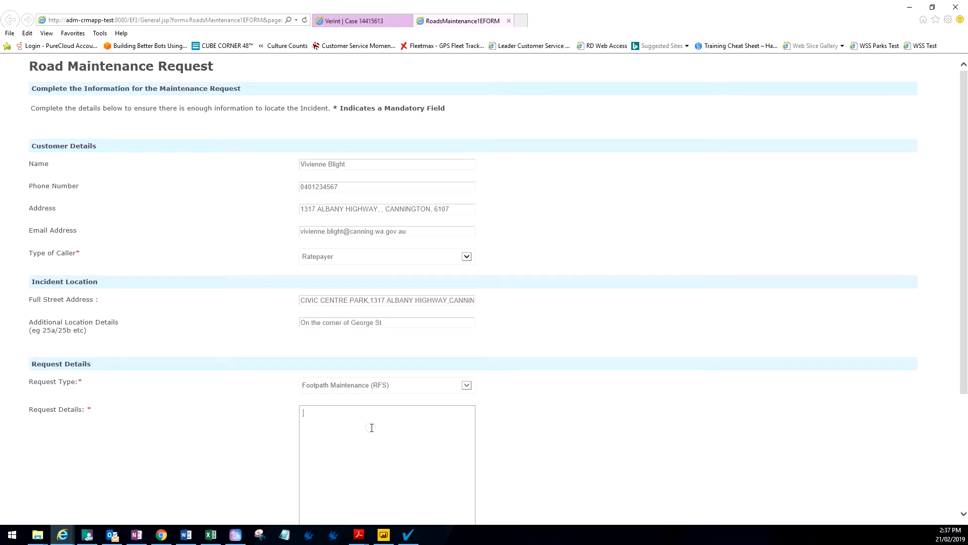
text(Slight lifting of the path with a possible trip hazard.)
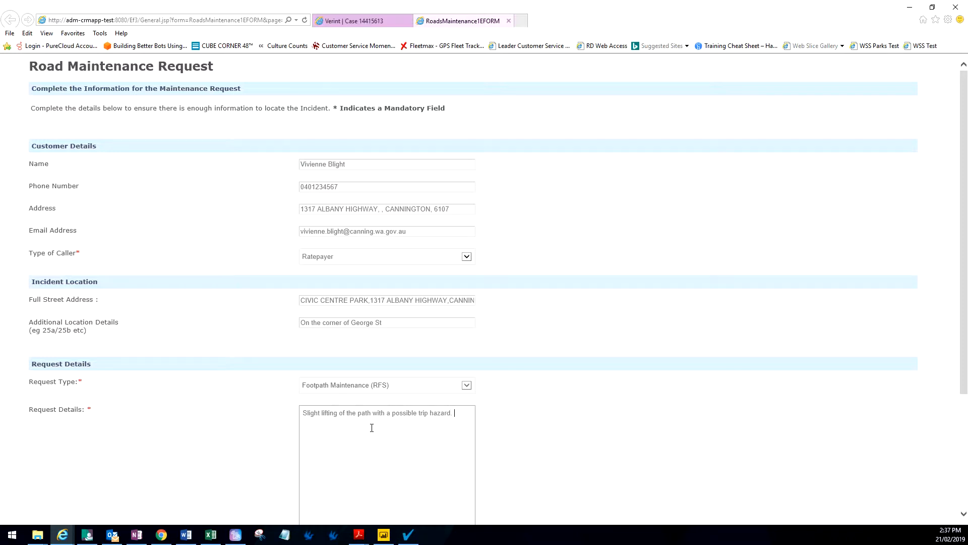
scroll(371, 428, down, 3)
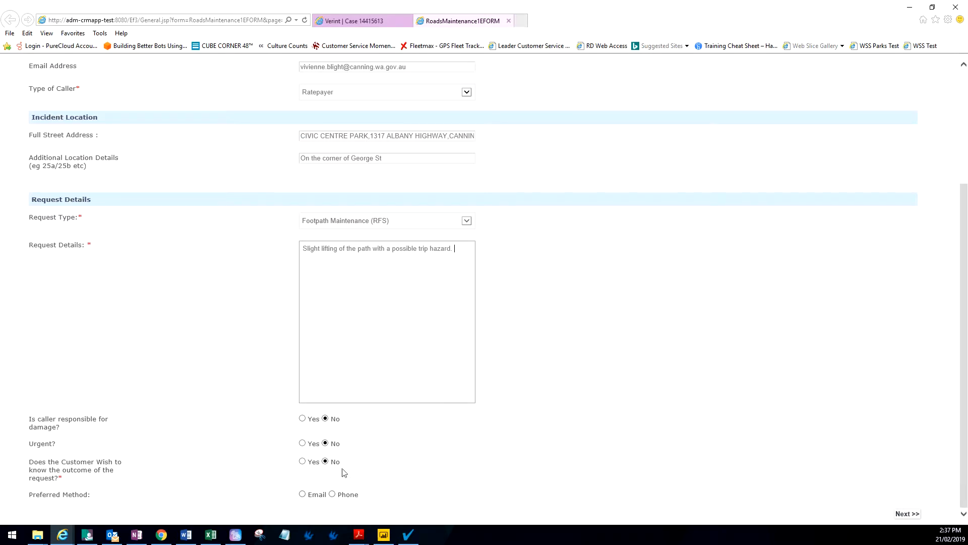
click(907, 513)
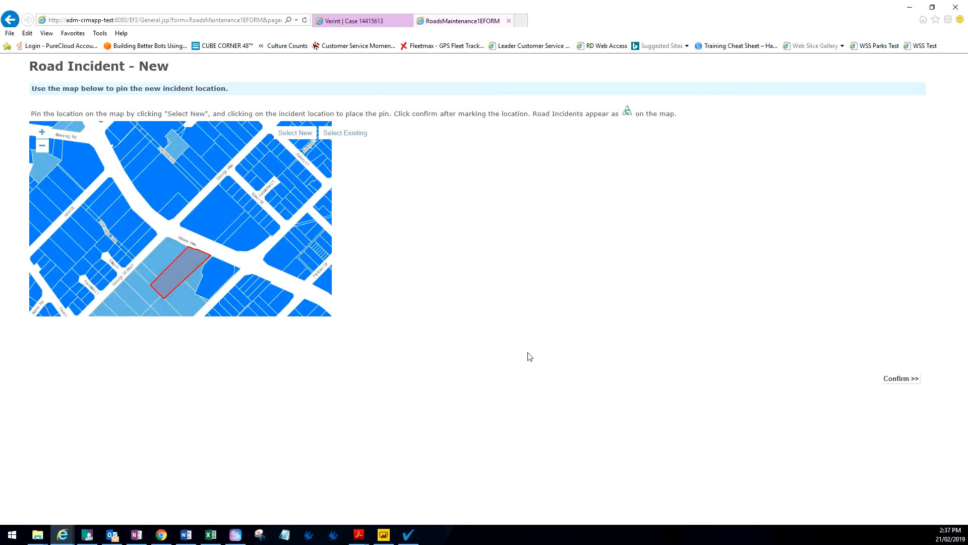
Step: Pin the incident location on the map, submit the request, and mark the form completed
click(296, 133)
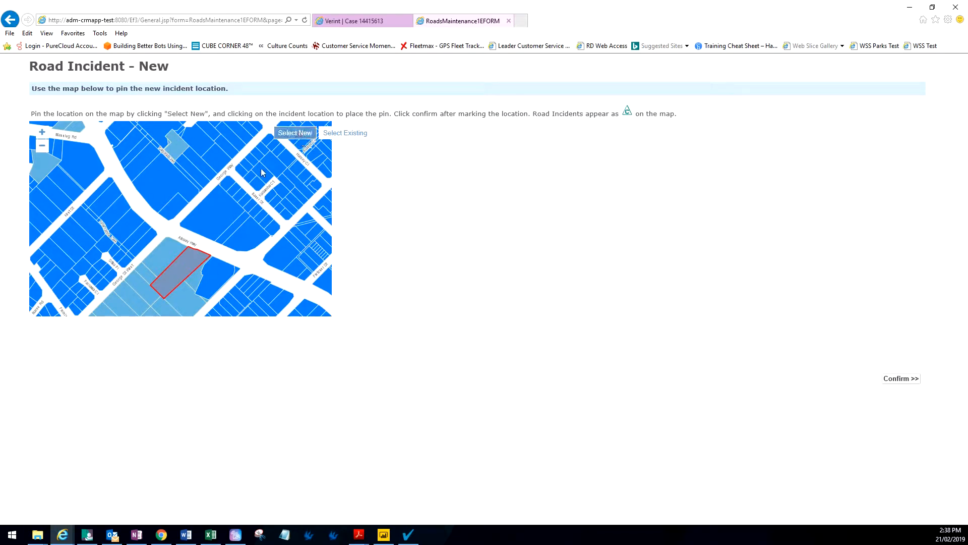
click(167, 241)
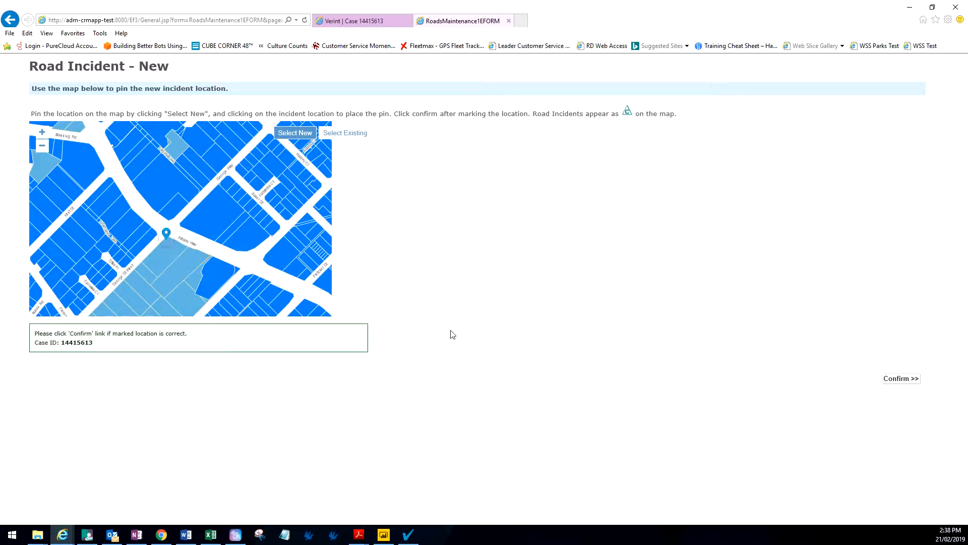
click(901, 379)
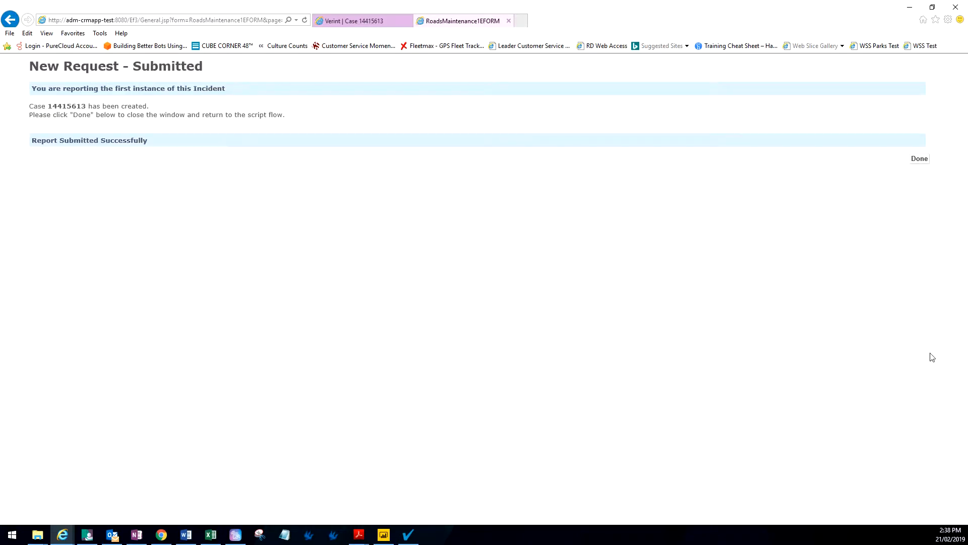
click(923, 160)
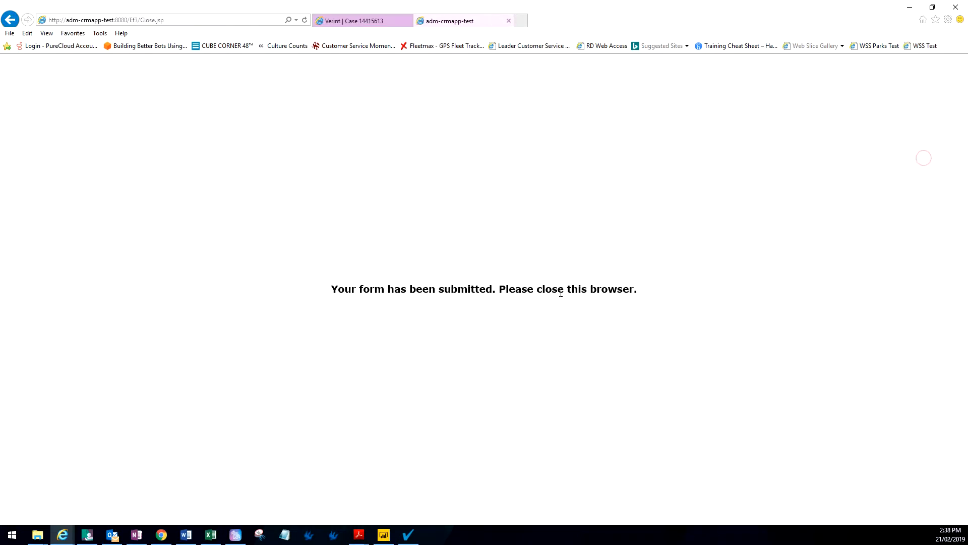
click(509, 21)
click(62, 181)
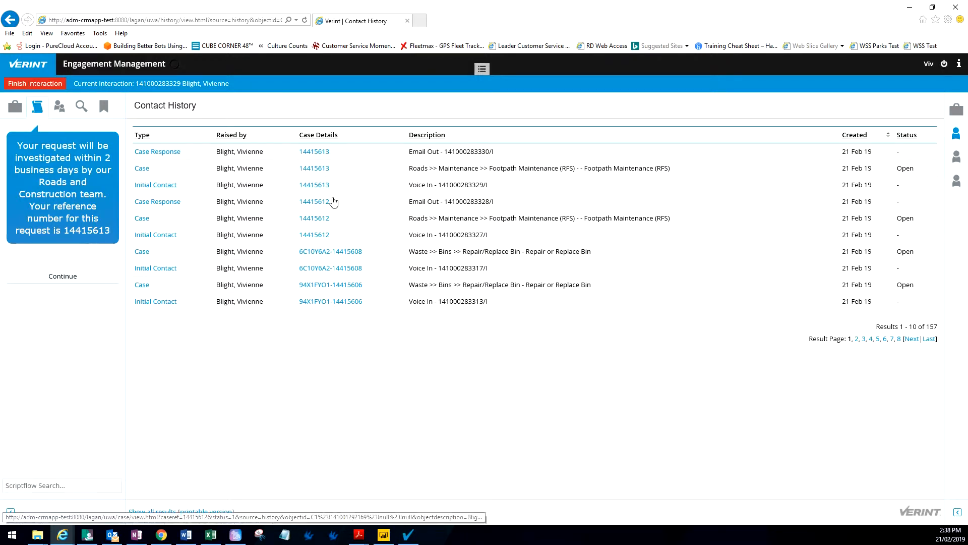
drag(343, 151, 300, 151)
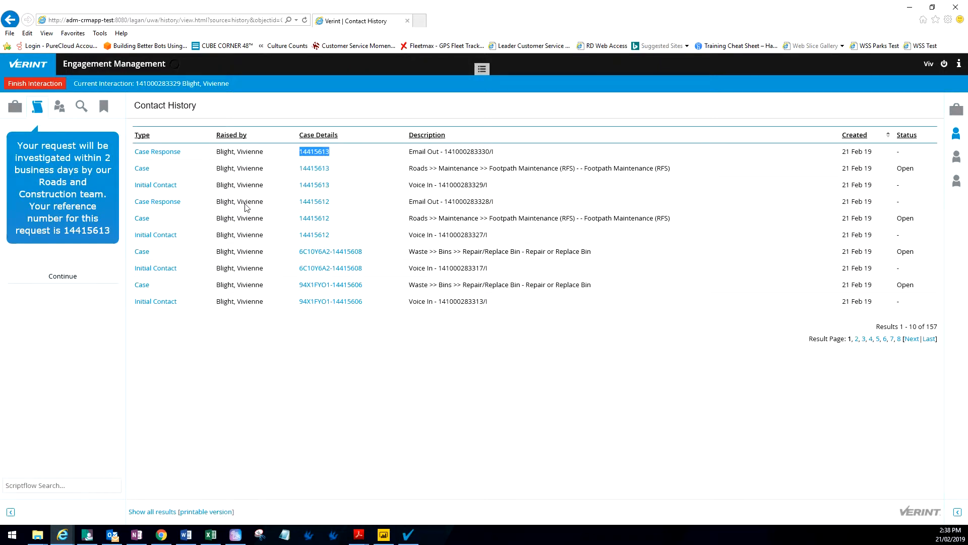
click(58, 279)
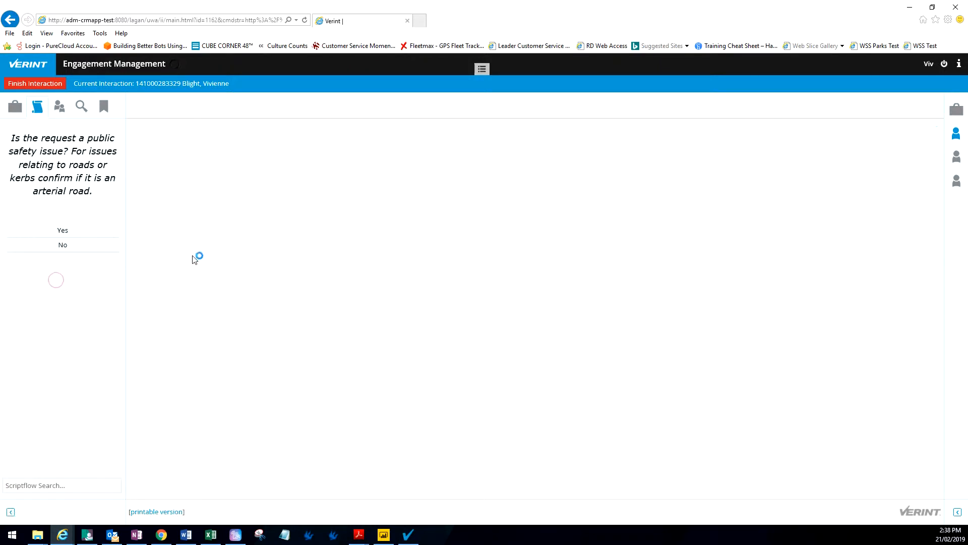
click(63, 246)
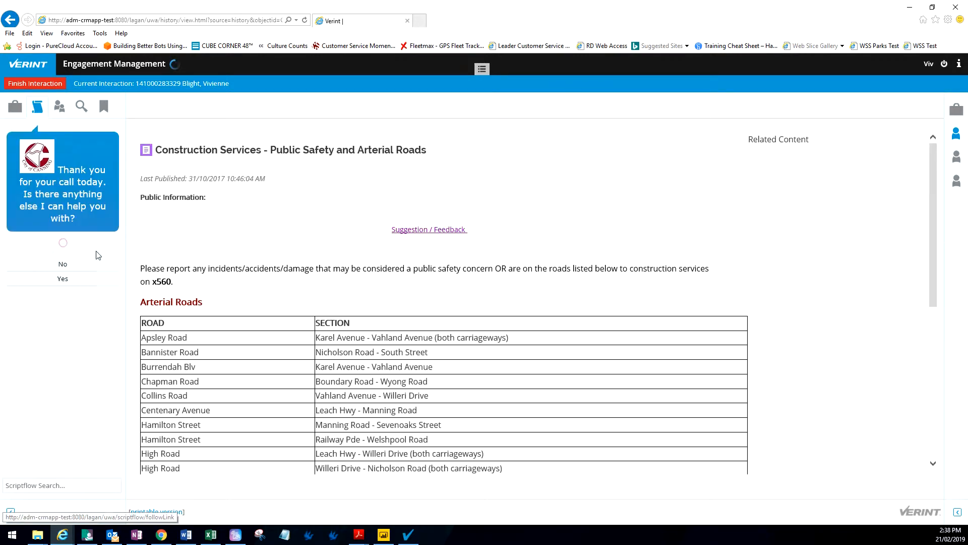
click(65, 265)
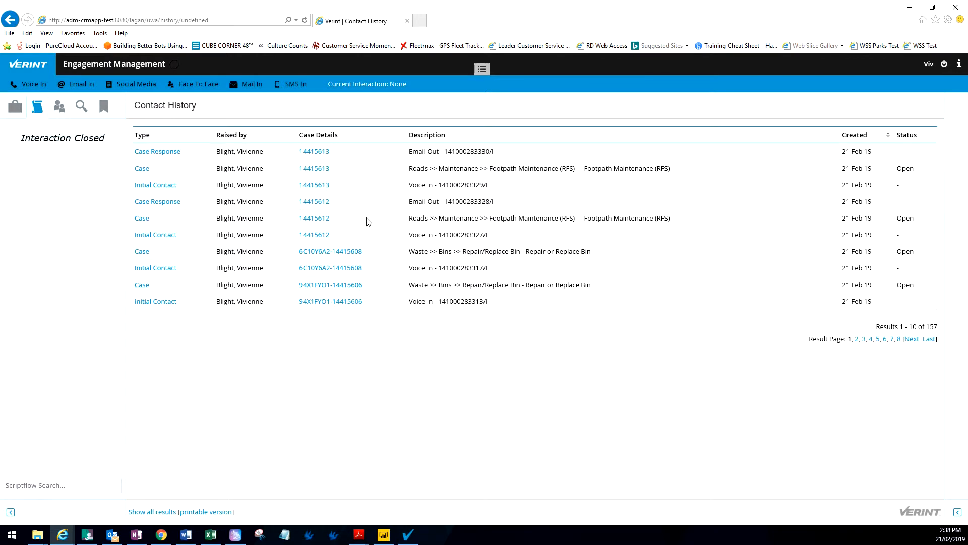
click(315, 154)
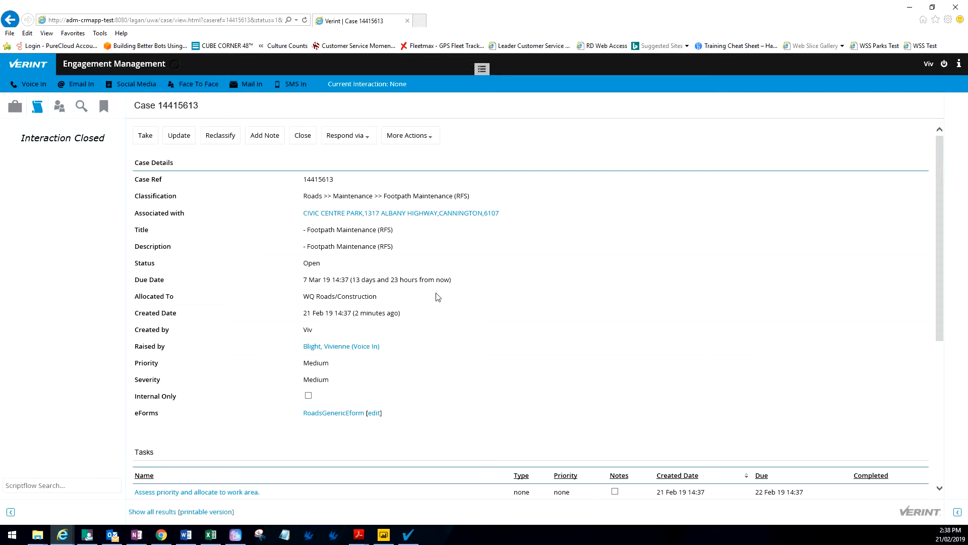
click(29, 84)
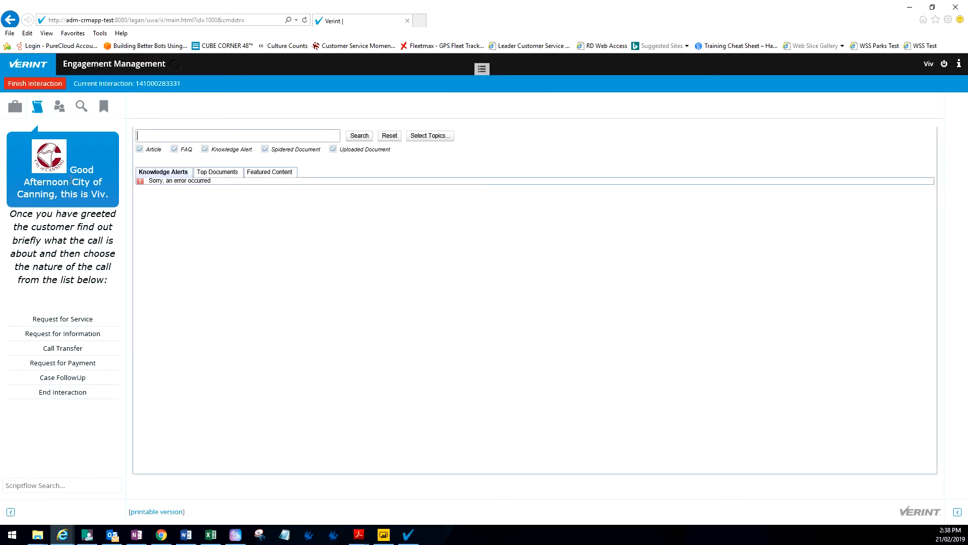
Step: Classify the call as Request for Service, Environment, Construction Services, Footpaths, Footpath Maintenance
click(71, 319)
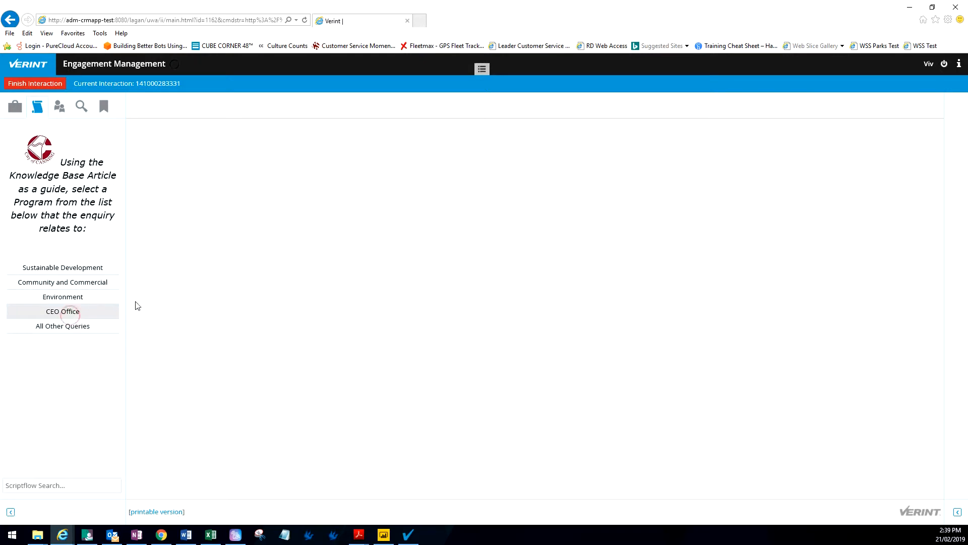
click(59, 297)
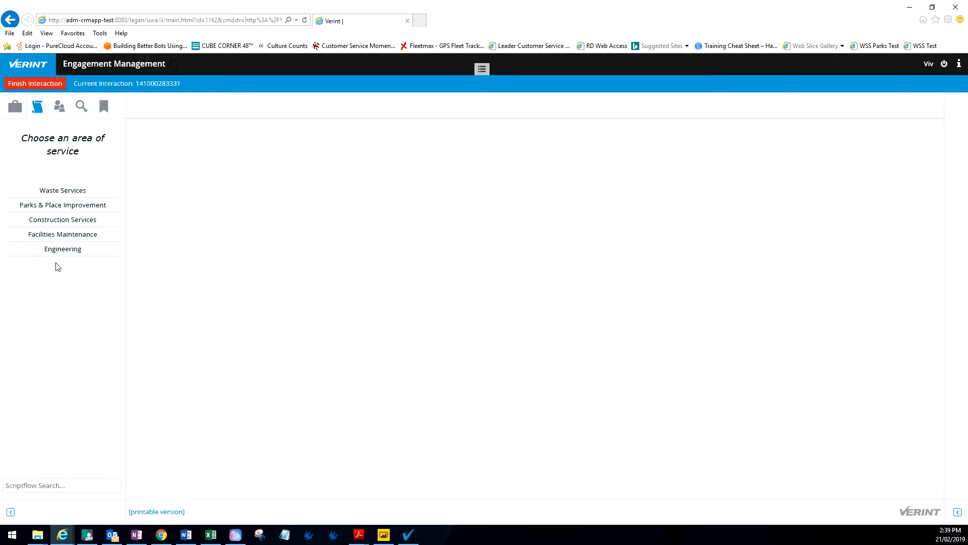
click(63, 220)
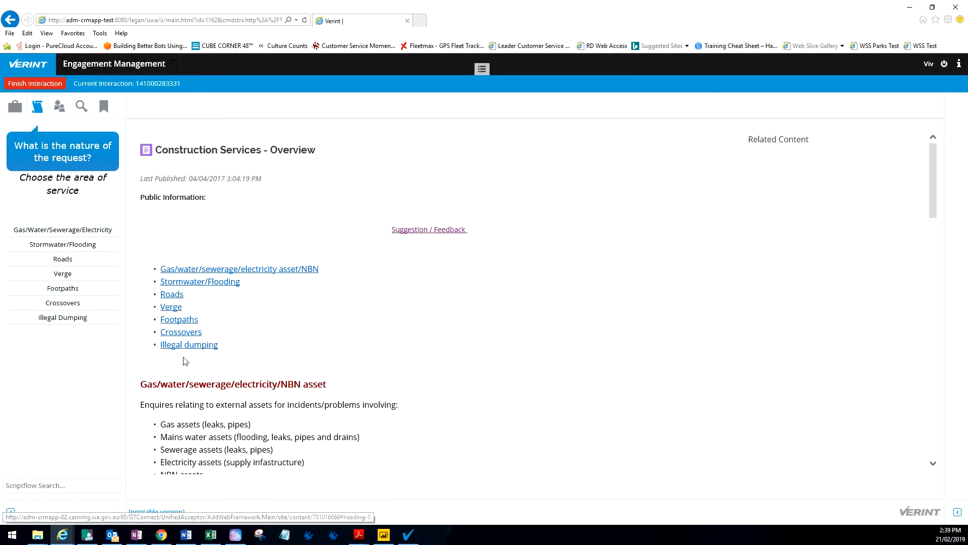
click(188, 322)
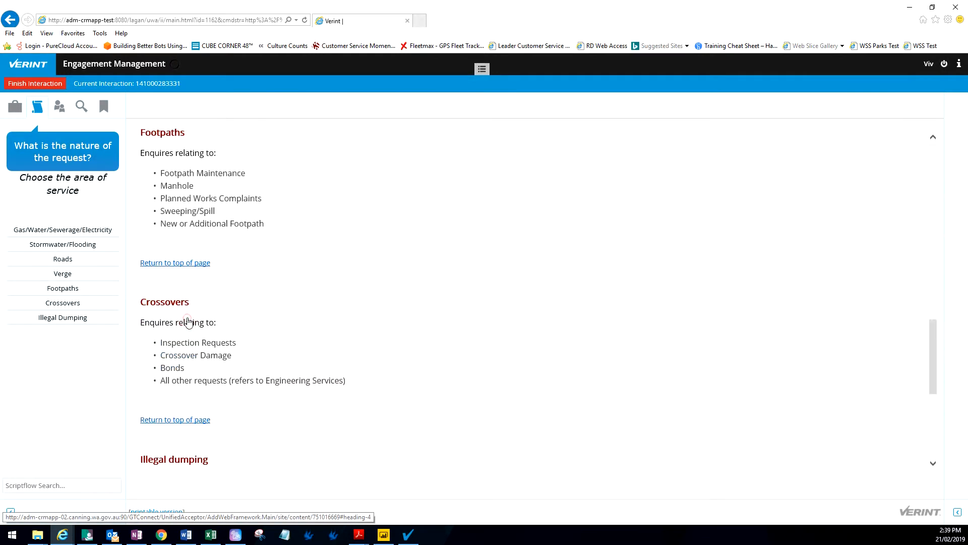
click(72, 288)
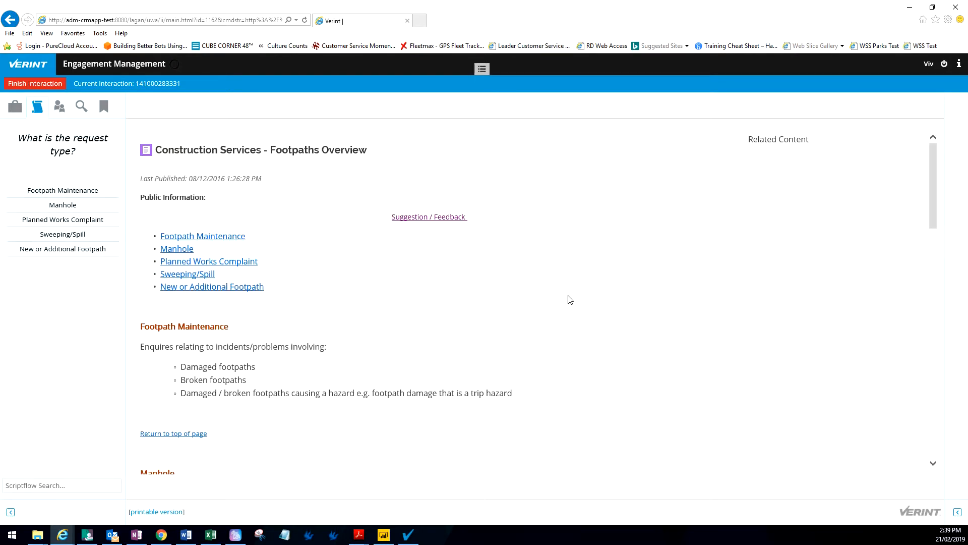
click(230, 237)
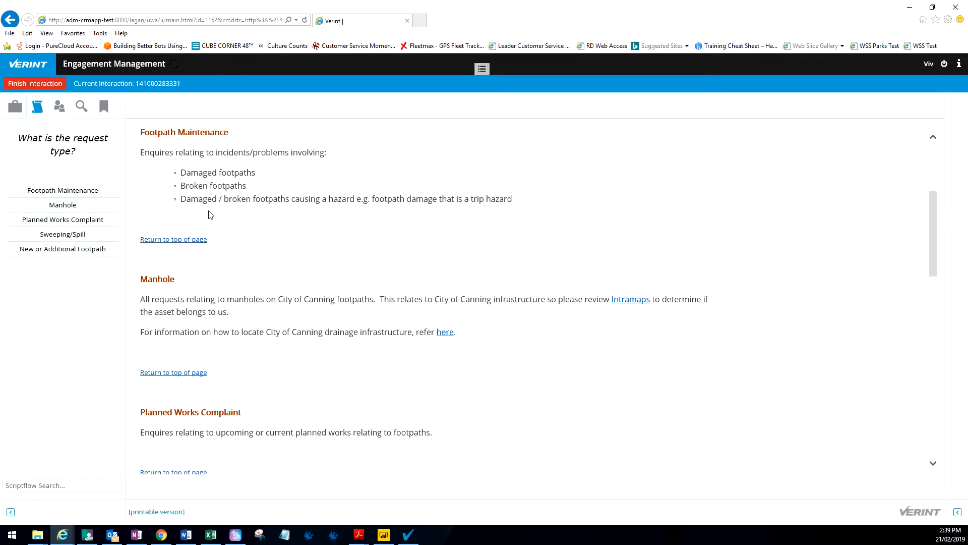
click(70, 190)
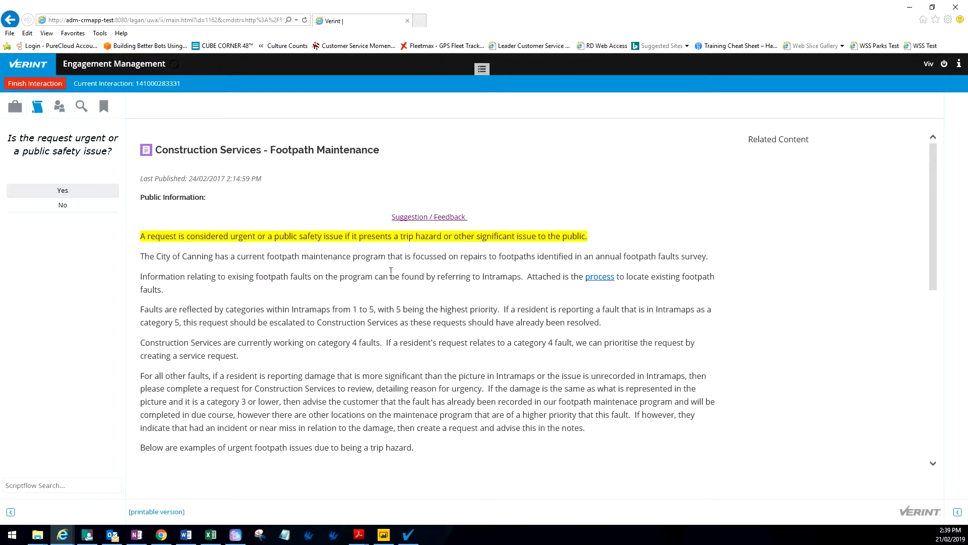
Step: Scroll the Footpath Maintenance article and follow its 'process' link to the footpath-faults guide
scroll(391, 271, down, 1)
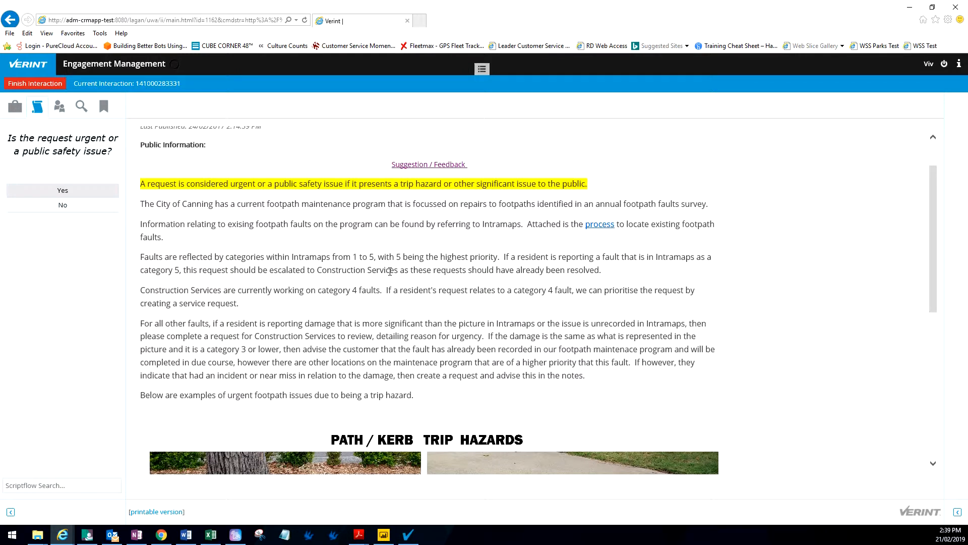
scroll(390, 272, down, 1)
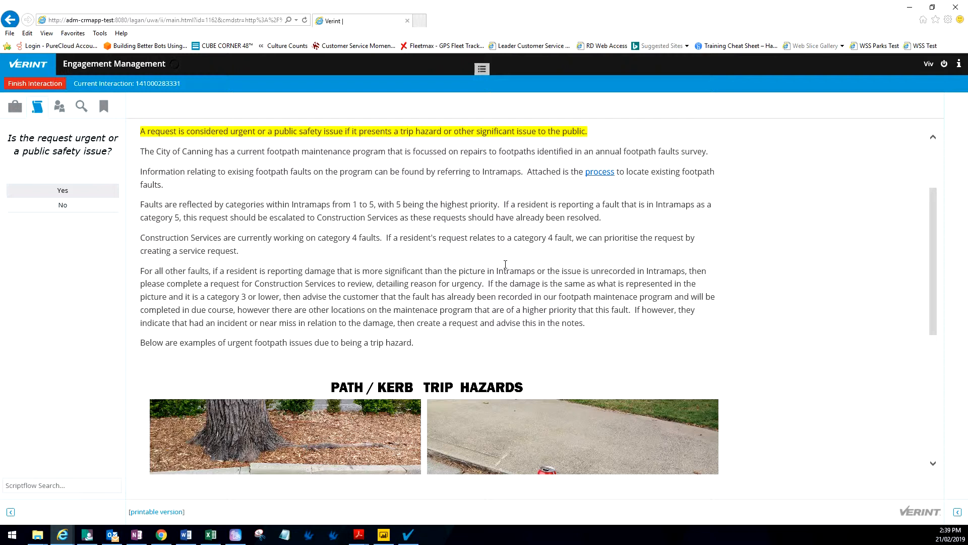
click(603, 173)
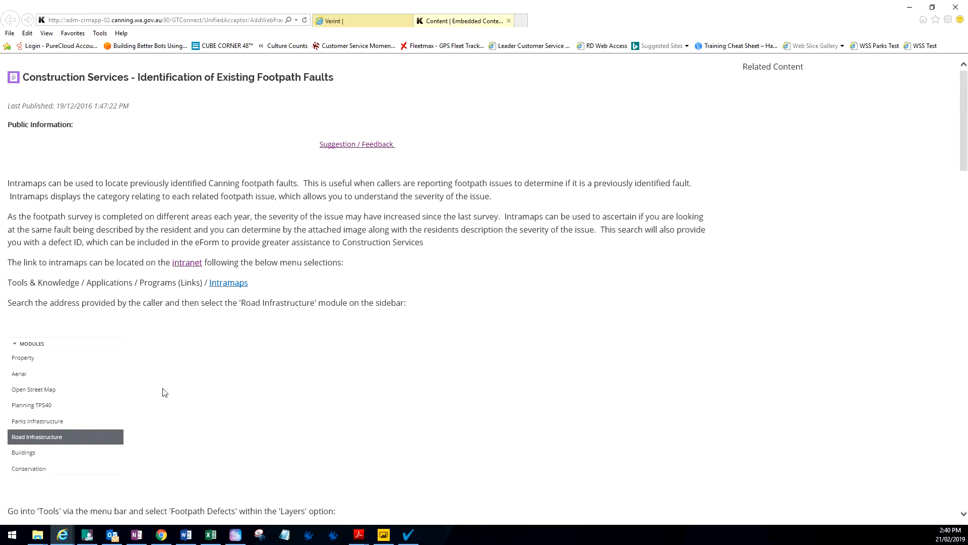
Step: Read through the Identification of Existing Footpath Faults article, then go back to the Verint tab
click(229, 284)
scroll(282, 331, down, 7)
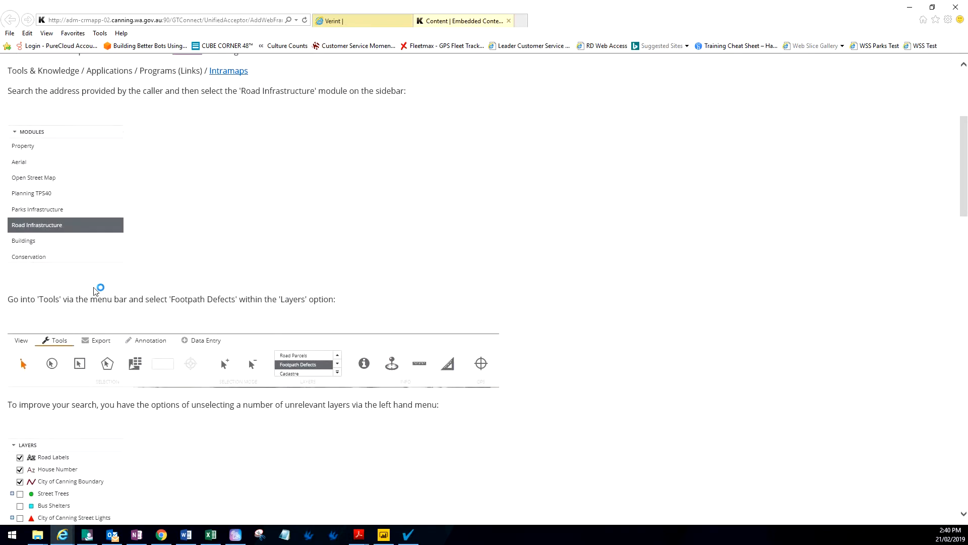
scroll(182, 399, down, 4)
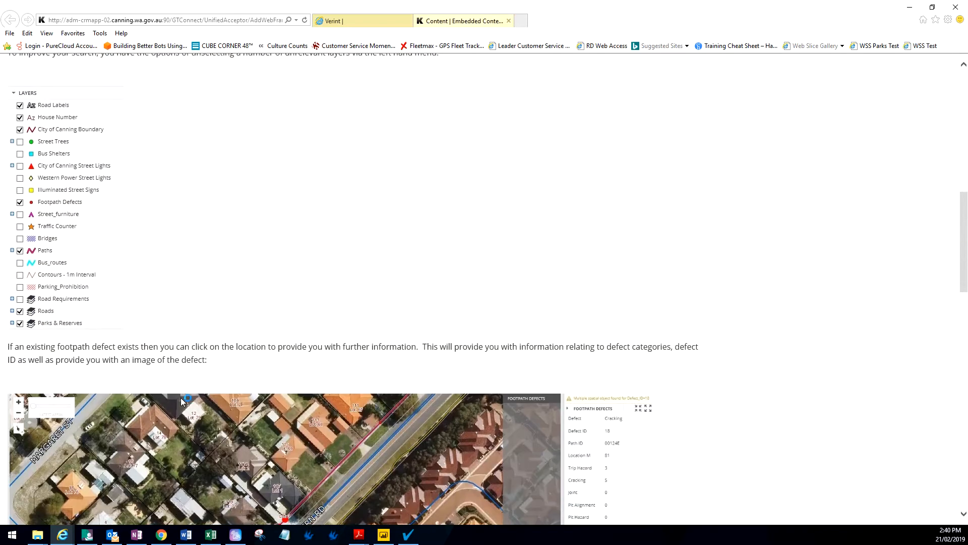
scroll(254, 203, down, 4)
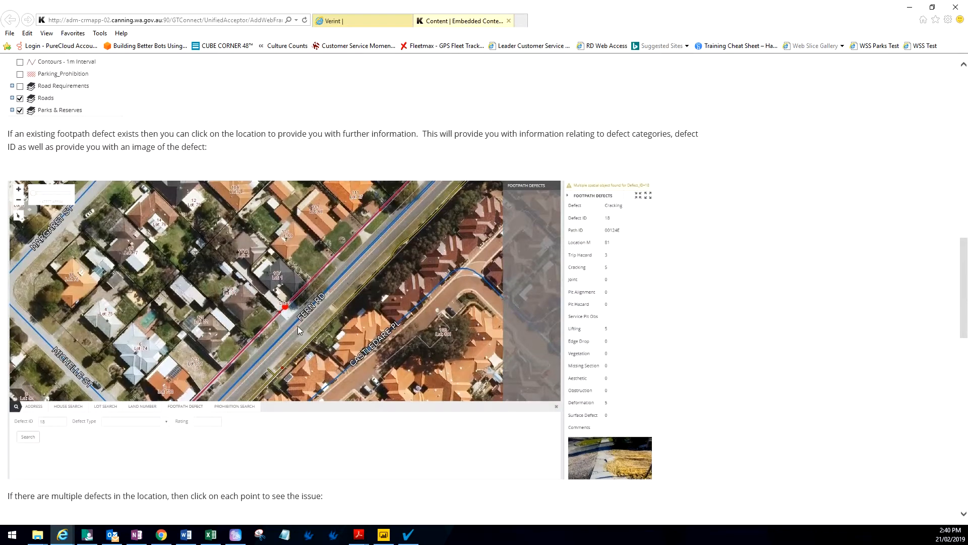
scroll(302, 312, down, 3)
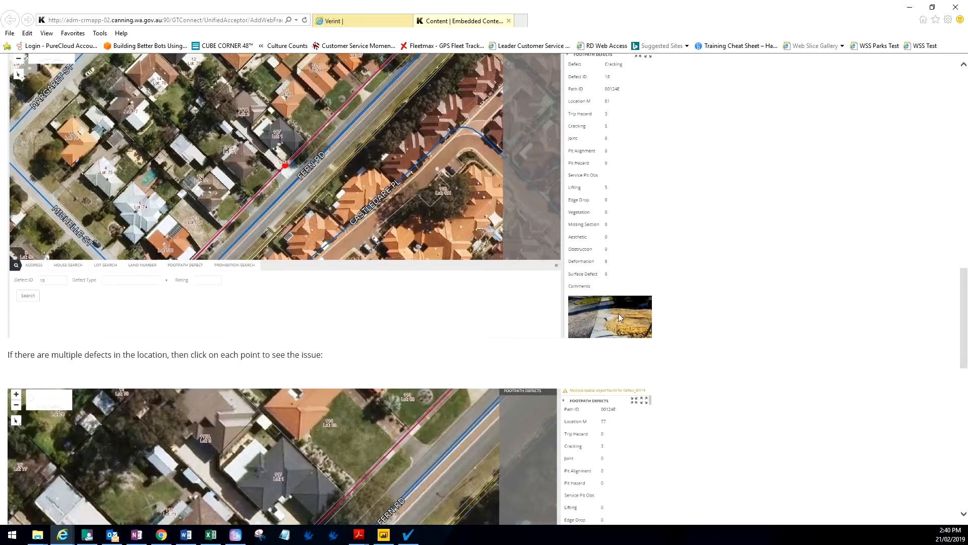
scroll(659, 356, down, 4)
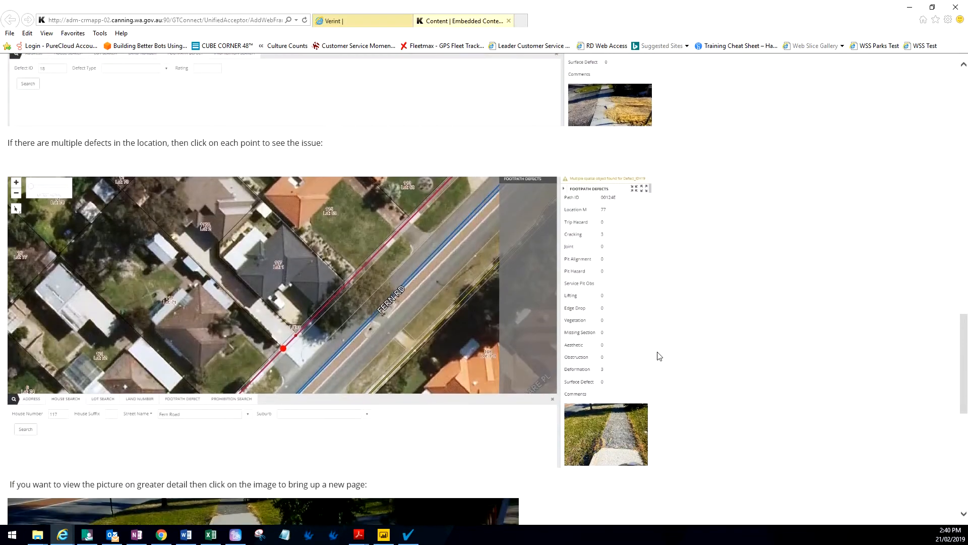
scroll(642, 385, down, 6)
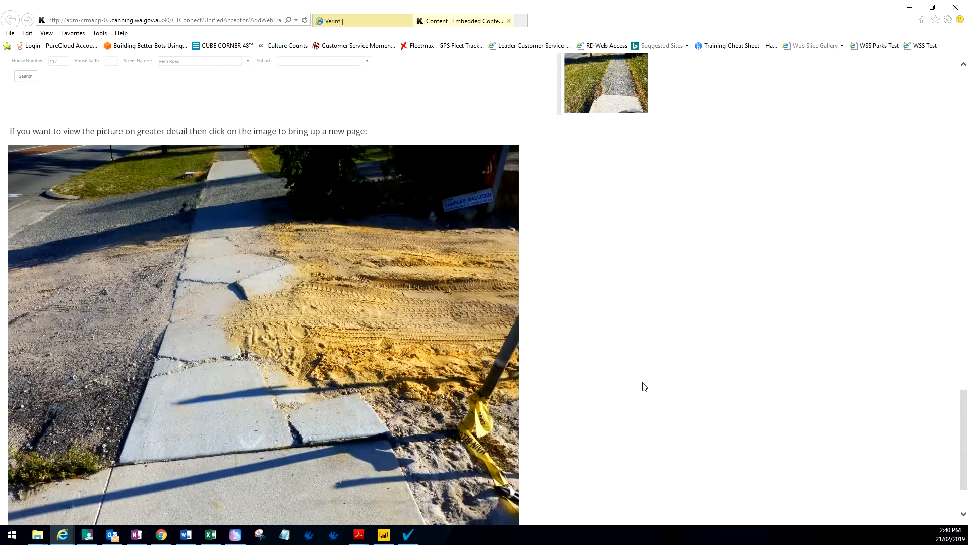
scroll(645, 386, down, 2)
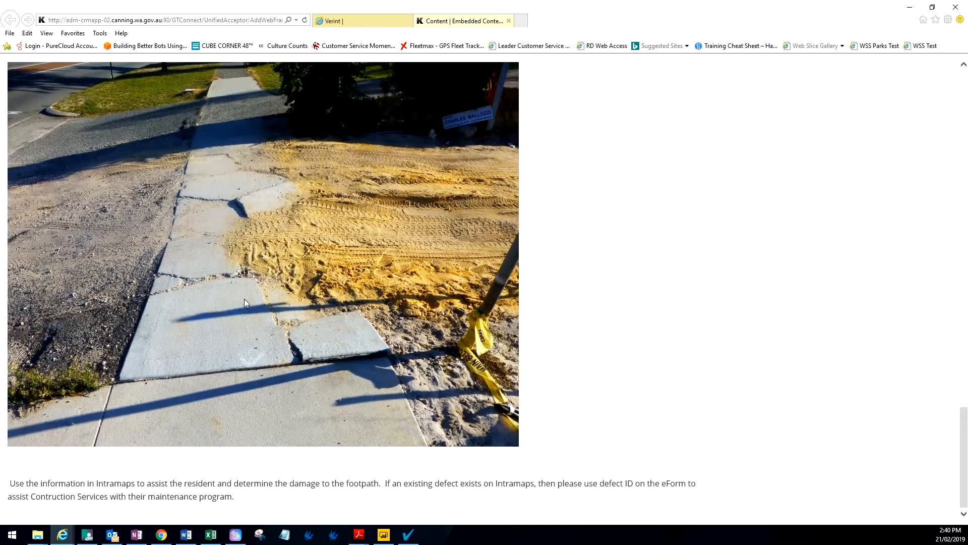
click(352, 20)
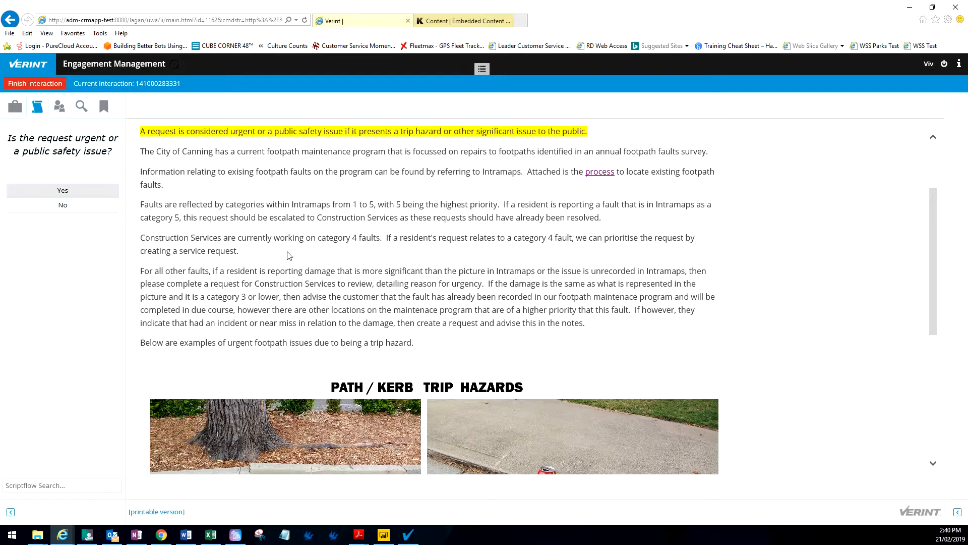
Step: Mark the request urgent, find 1317 Albany (Civic Centre Park) and confirm it is within council boundary
click(63, 192)
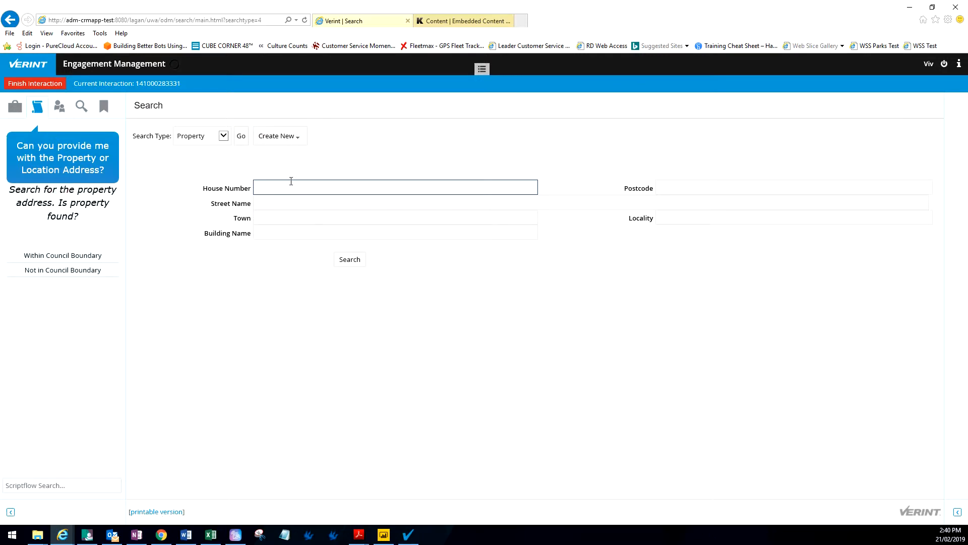
text(1317)
key(Tab)
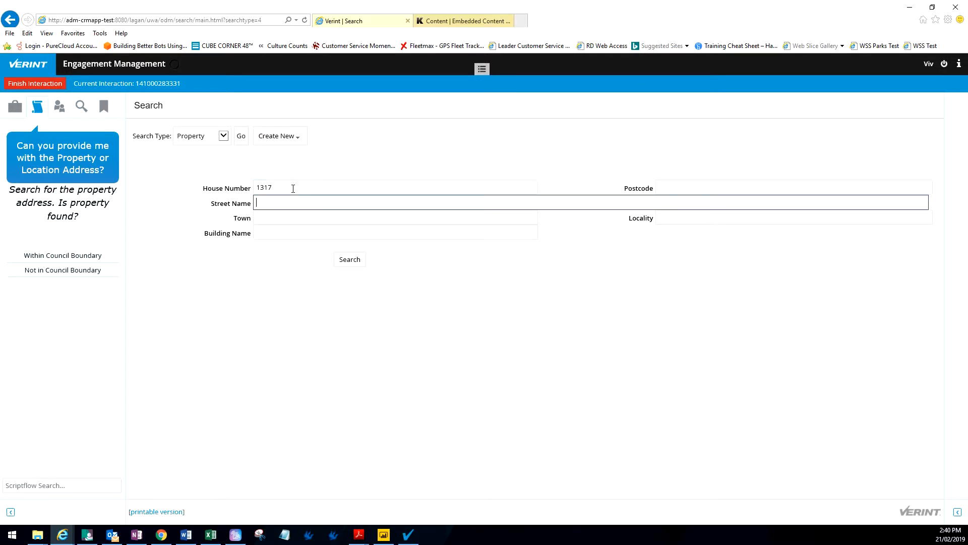
text(Albany)
key(Return)
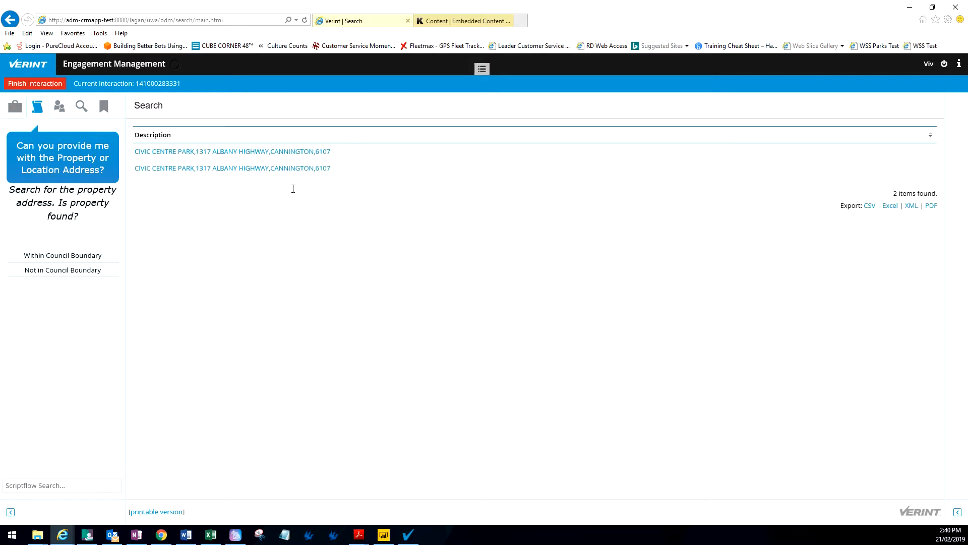
click(265, 154)
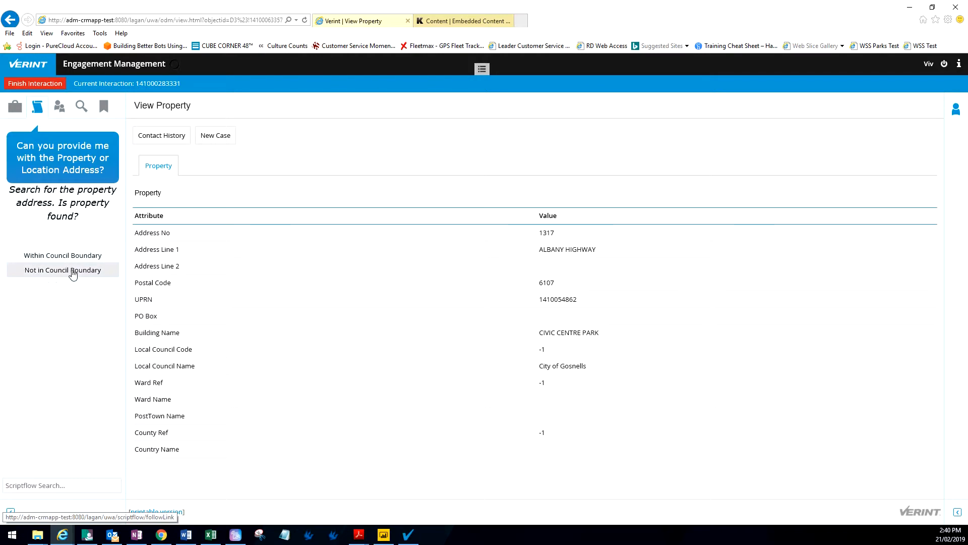
click(76, 256)
click(69, 243)
Step: Search the caller by surname and initial, open their individual record, and confirm Customer Found
text(Blight)
key(Tab)
text(V)
key(Return)
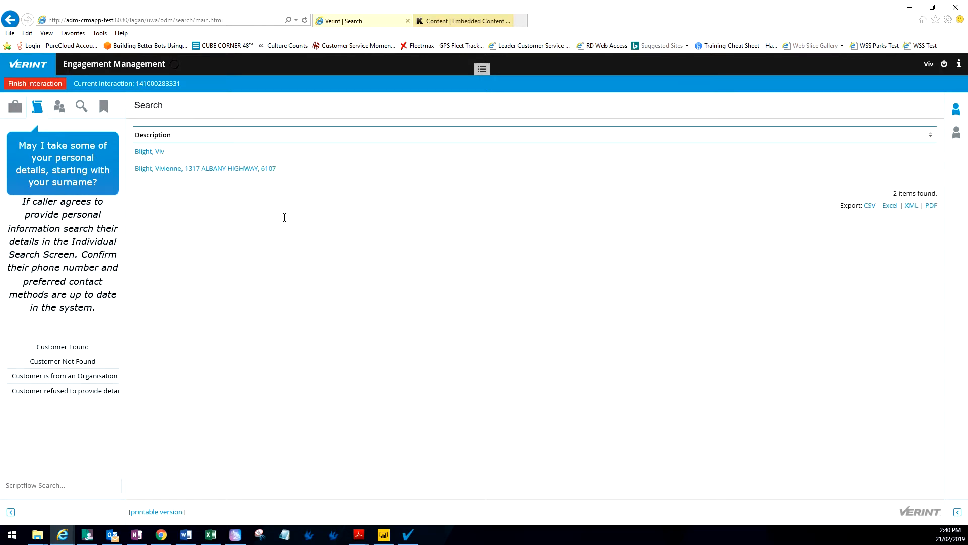
click(240, 169)
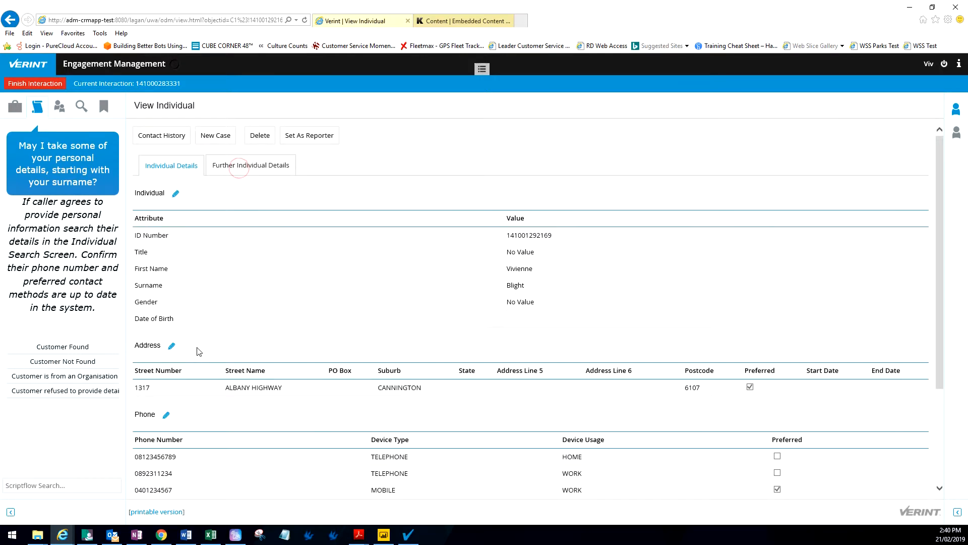
click(70, 352)
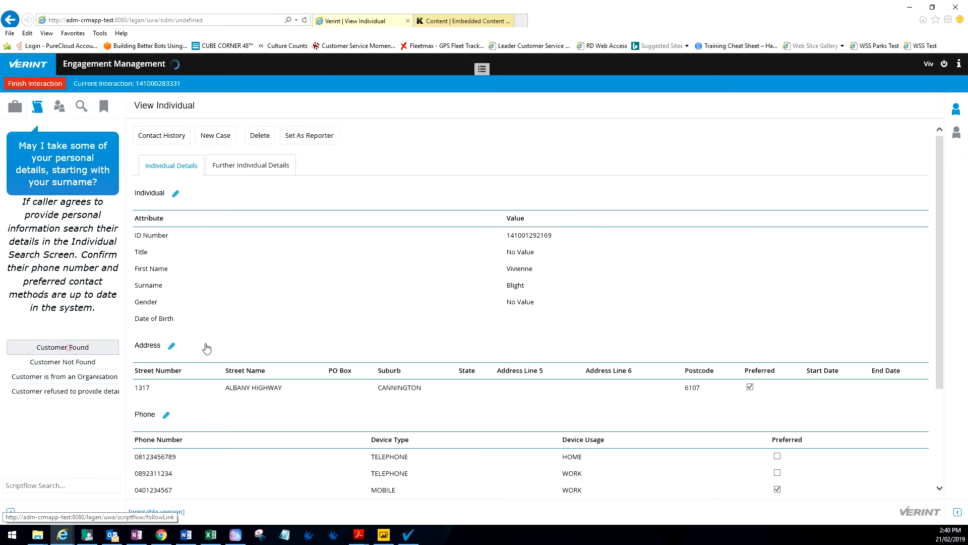
click(68, 245)
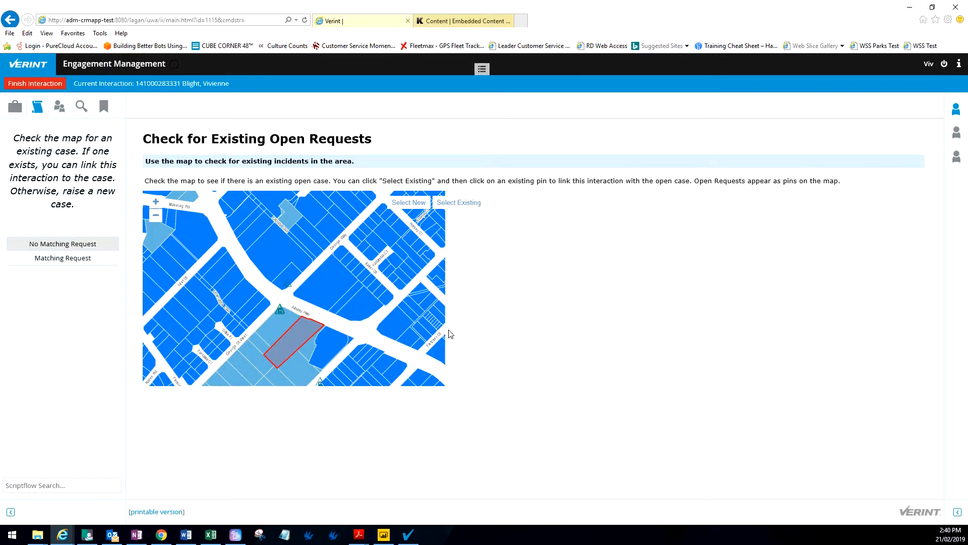
Step: Record no matching request, enter the George St corner location and trip-hazard details, and set Urgent to Yes
click(62, 244)
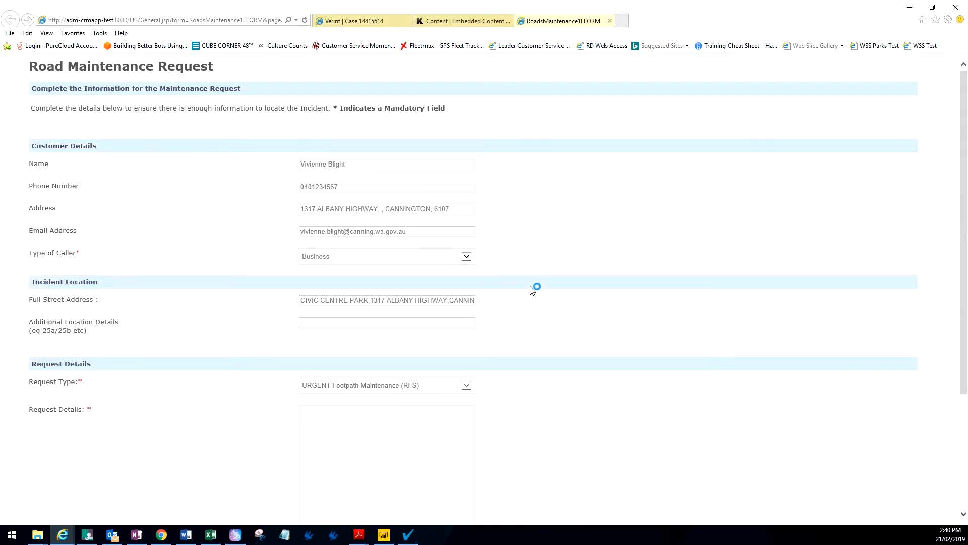
text(Corner of Go)
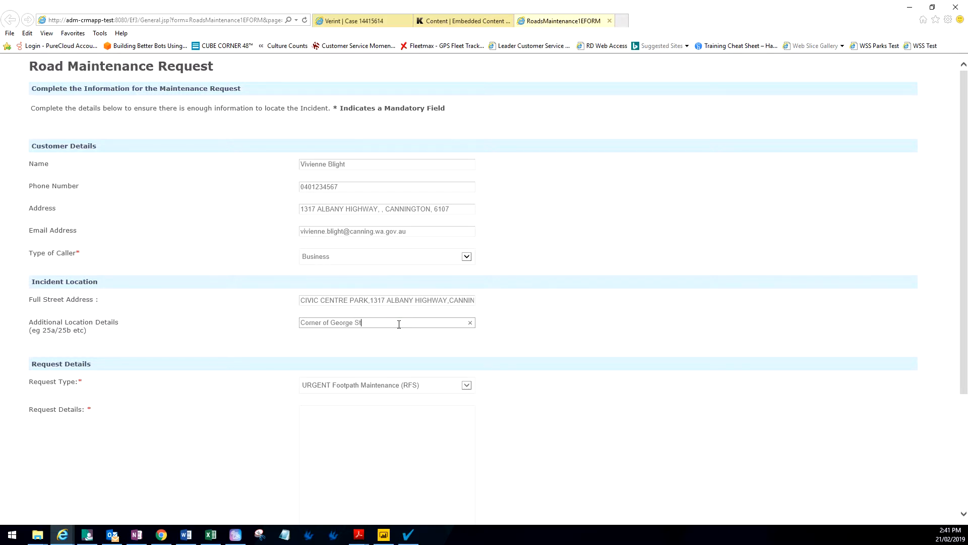
click(348, 429)
text(Lifting of footpath became a tri)
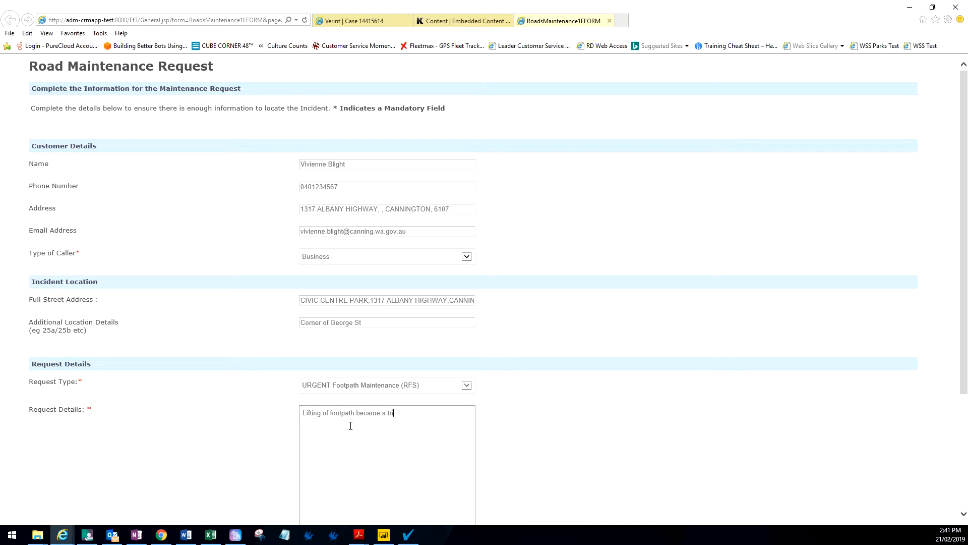
text(ustomer has tripped on the path.)
scroll(382, 439, down, 3)
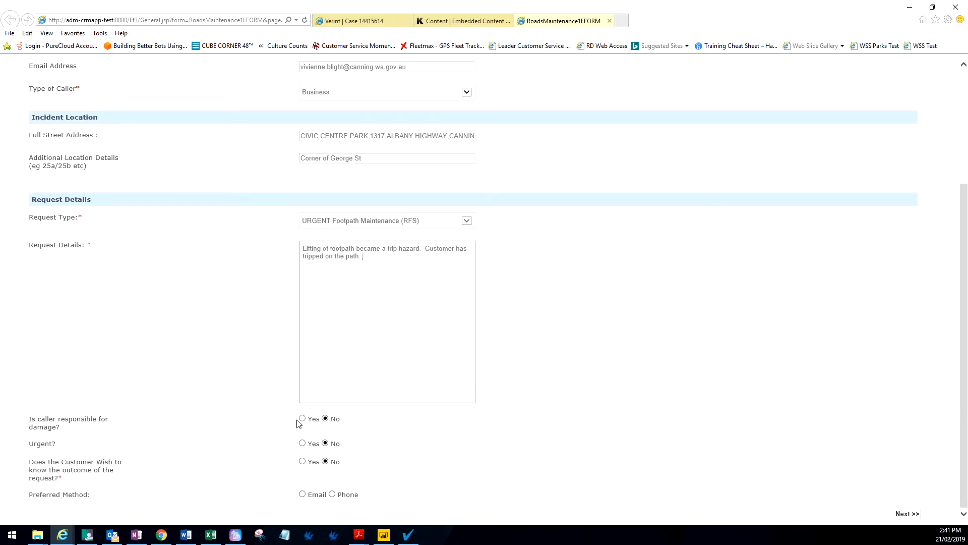
click(302, 442)
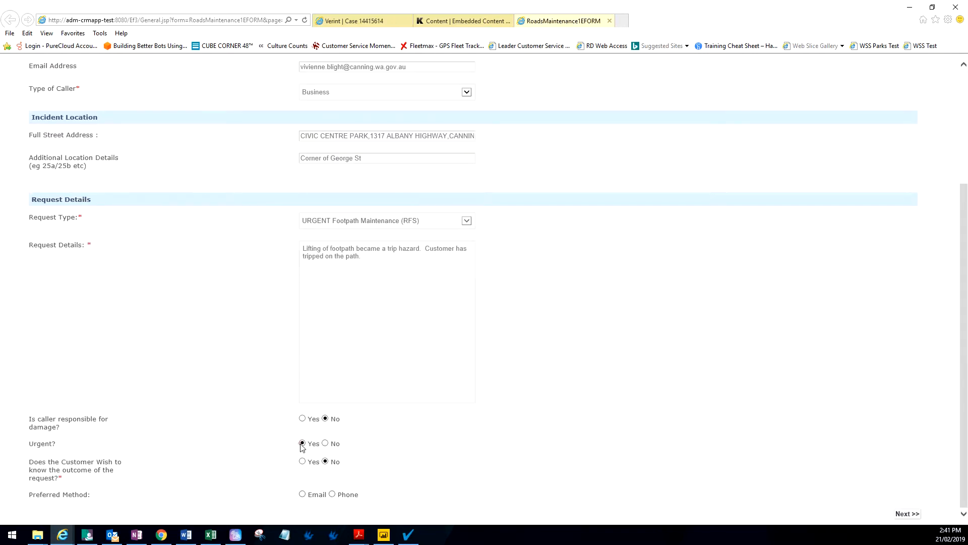
Step: Set the Type of Caller to Ratepayer and submit the Road Maintenance Request
click(907, 513)
click(472, 282)
click(354, 290)
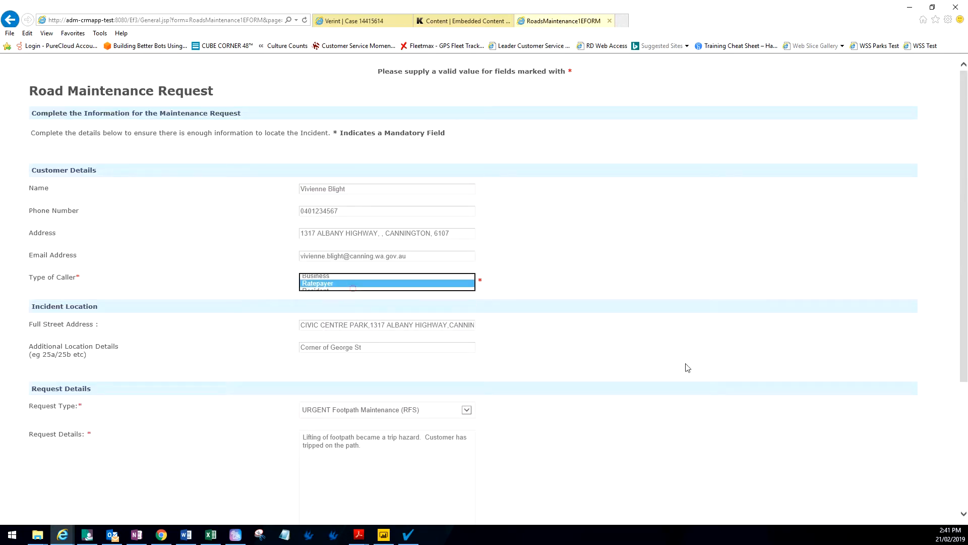
scroll(678, 405, down, 3)
click(909, 513)
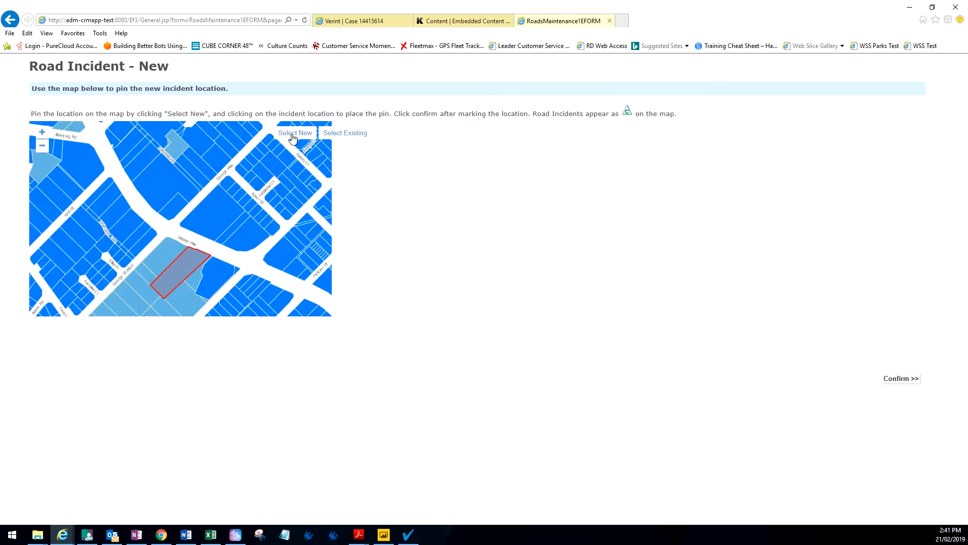
Step: Pin a new incident on Albany Highway, confirm the location and finish the request
click(292, 134)
click(171, 241)
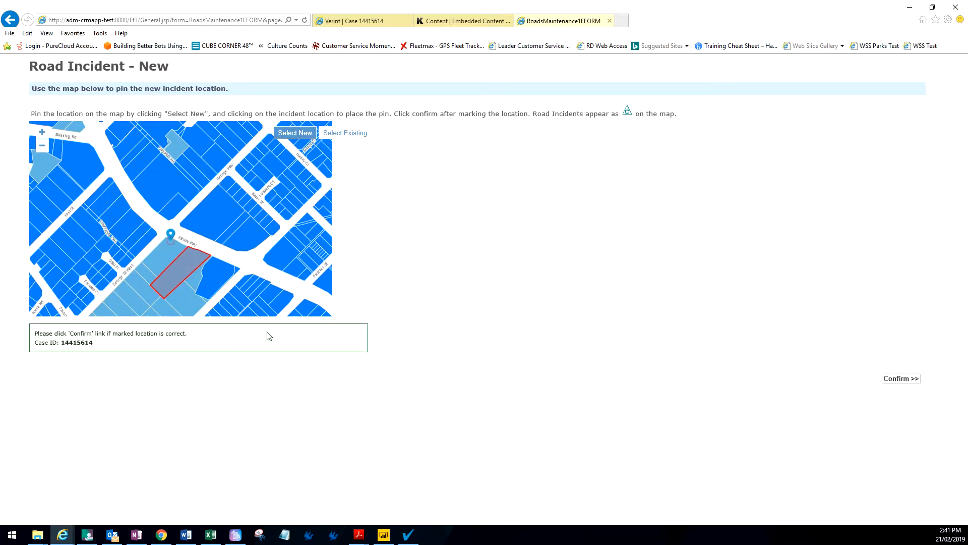
click(901, 378)
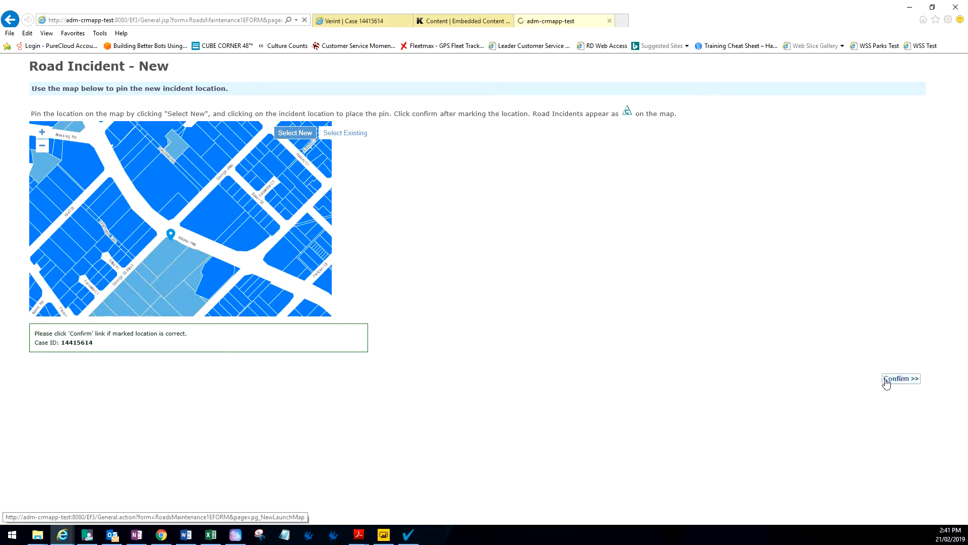
click(919, 159)
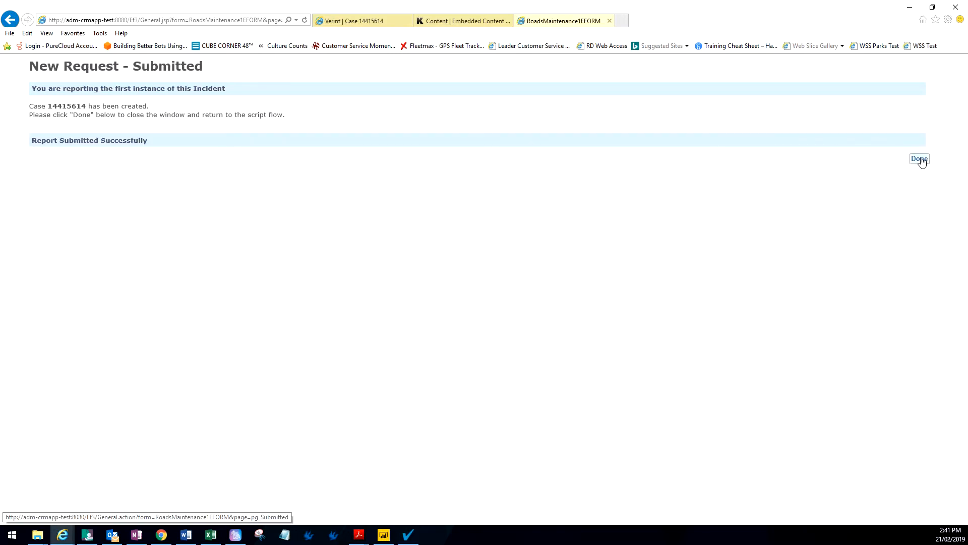
Step: Close the eForm tab and mark the form complete in the Verint script
click(609, 20)
click(361, 22)
click(63, 176)
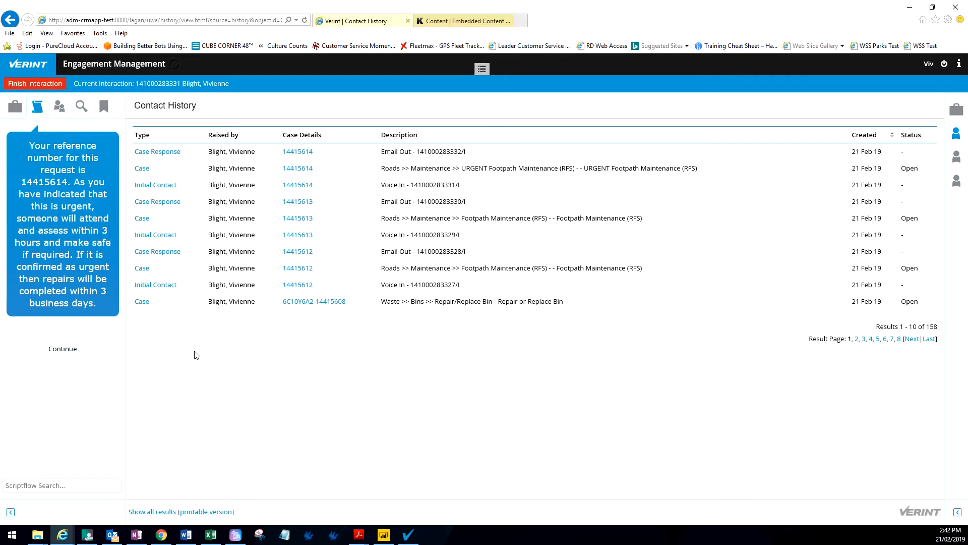
Step: Answer No to needing anything else, continue, and select the case reference number in the script
click(68, 349)
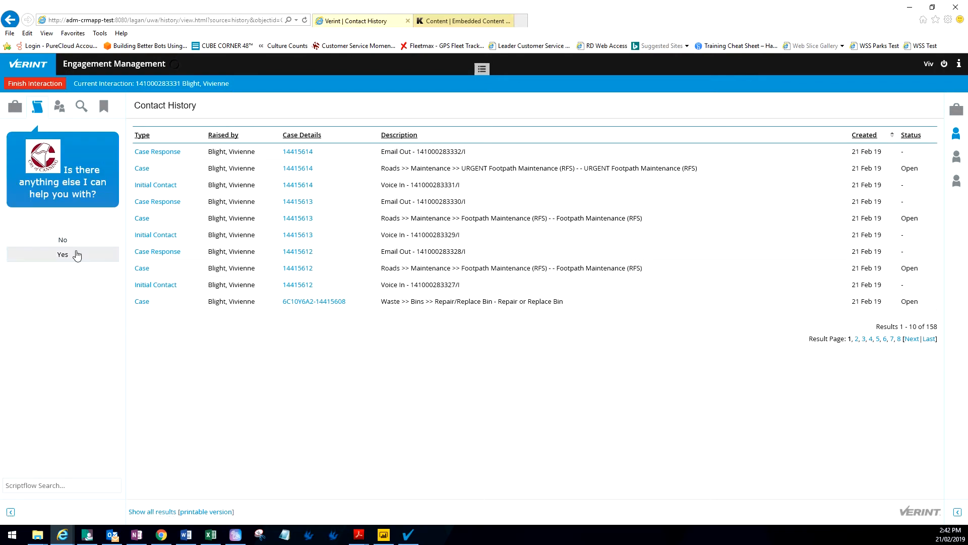
click(62, 241)
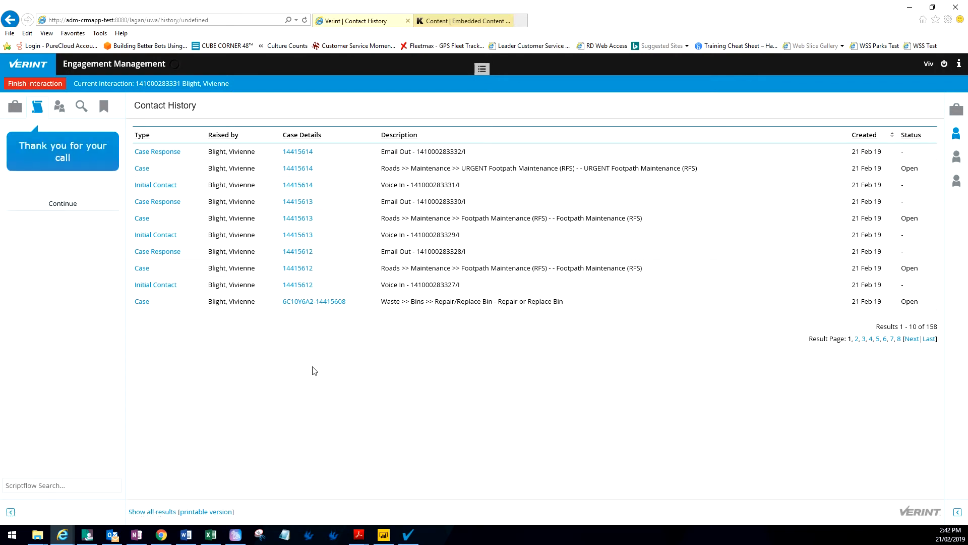
click(59, 203)
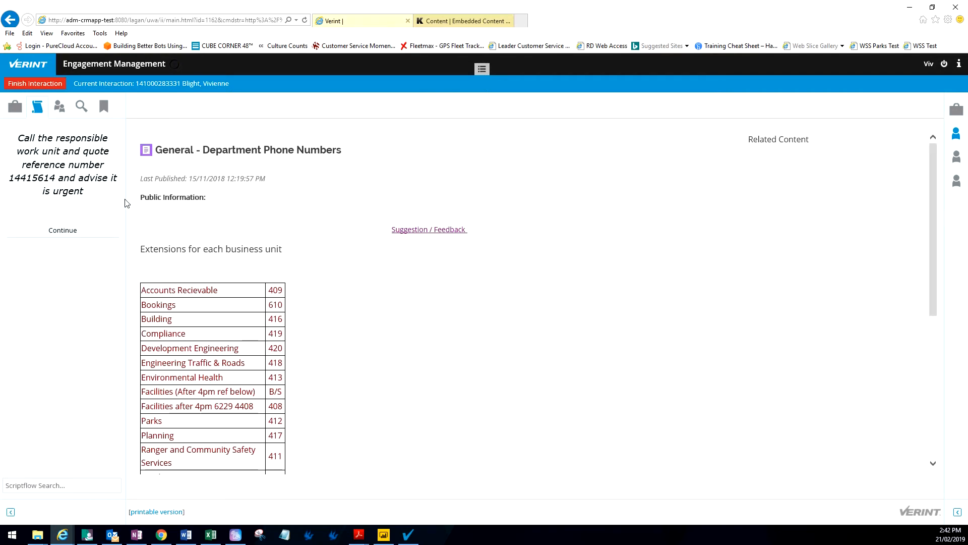
drag(56, 180, 10, 179)
key(ctrl+c)
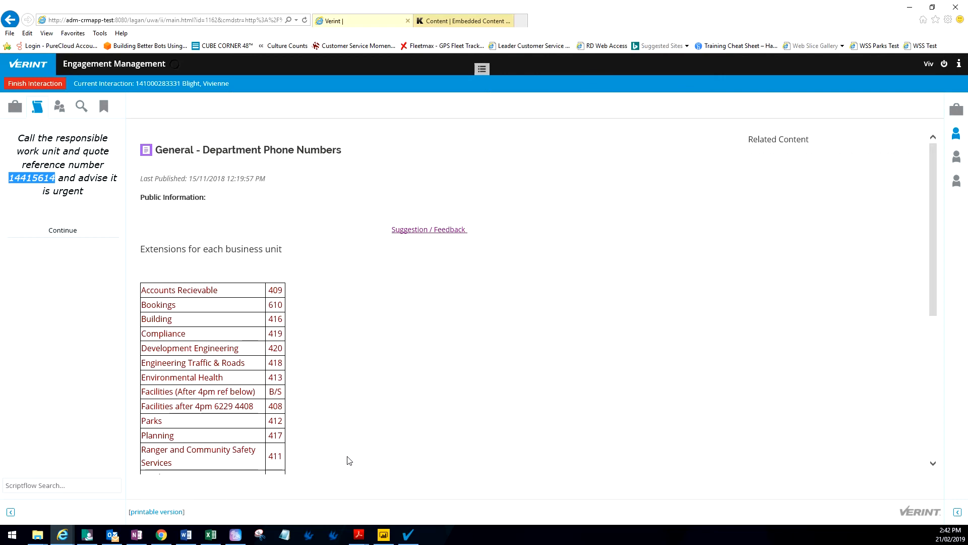
click(54, 232)
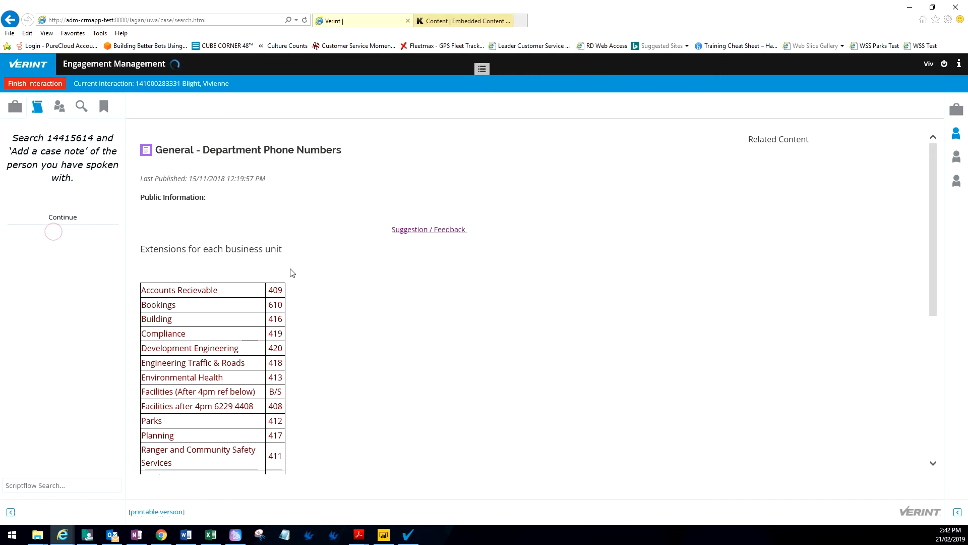
key(ctrl+v)
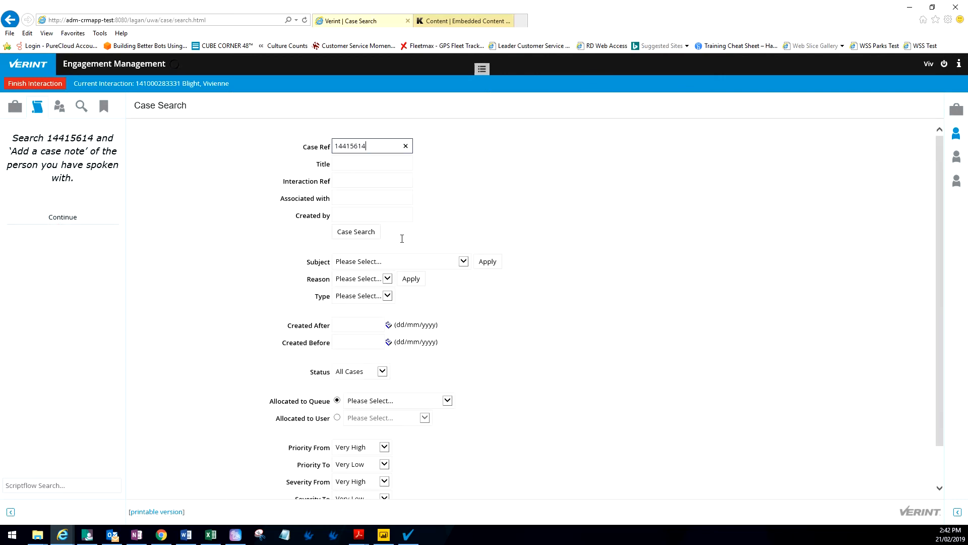
click(357, 232)
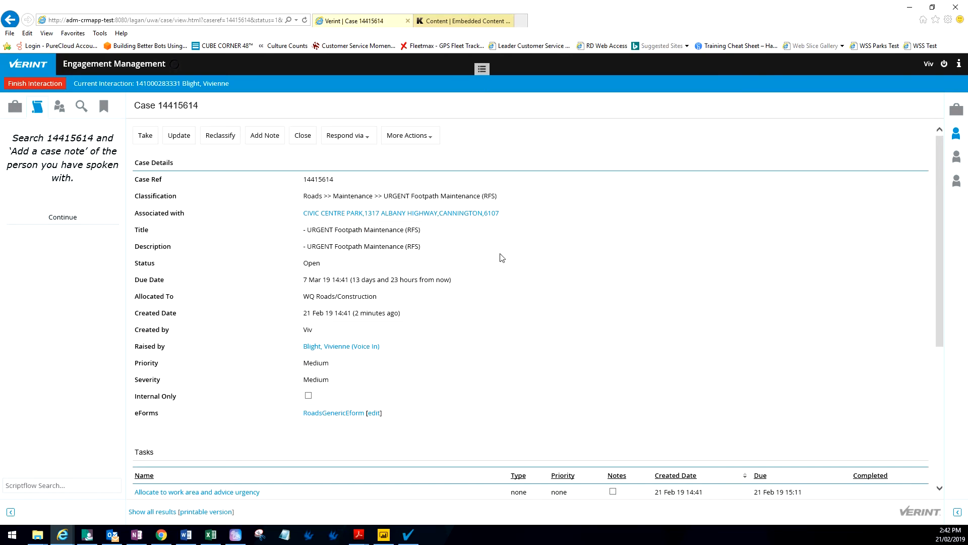
click(275, 140)
text(Advised... that the request is)
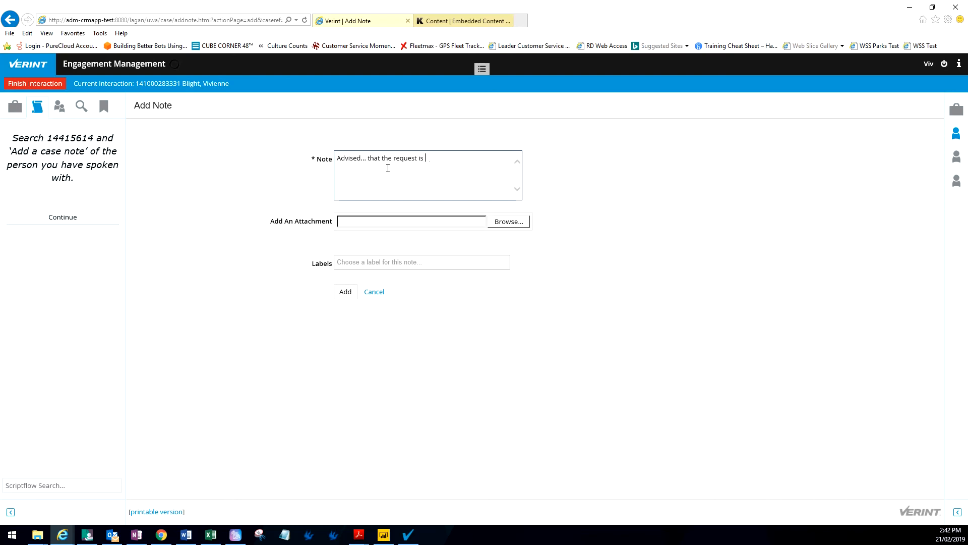
click(346, 291)
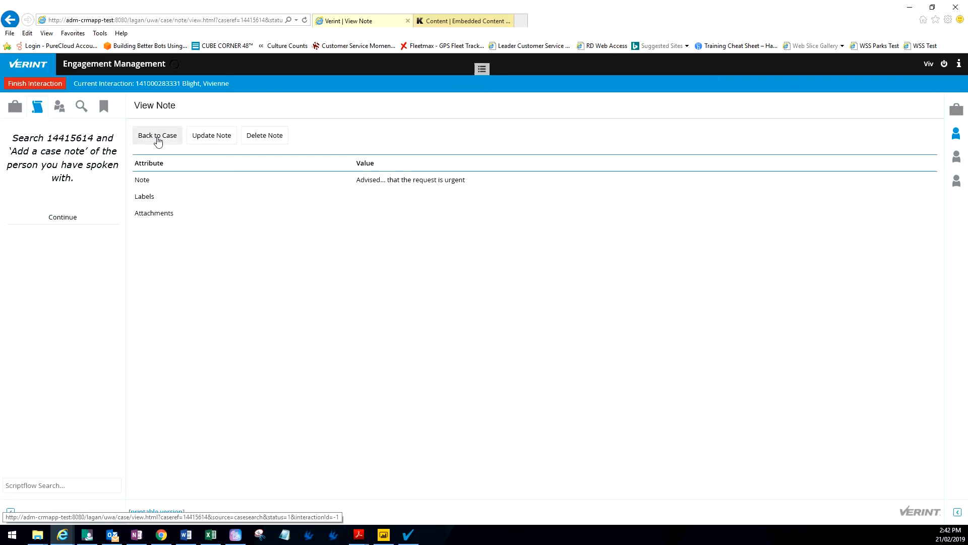
Step: Return to the case, continue the script and answer No to end the interaction
click(156, 135)
click(59, 220)
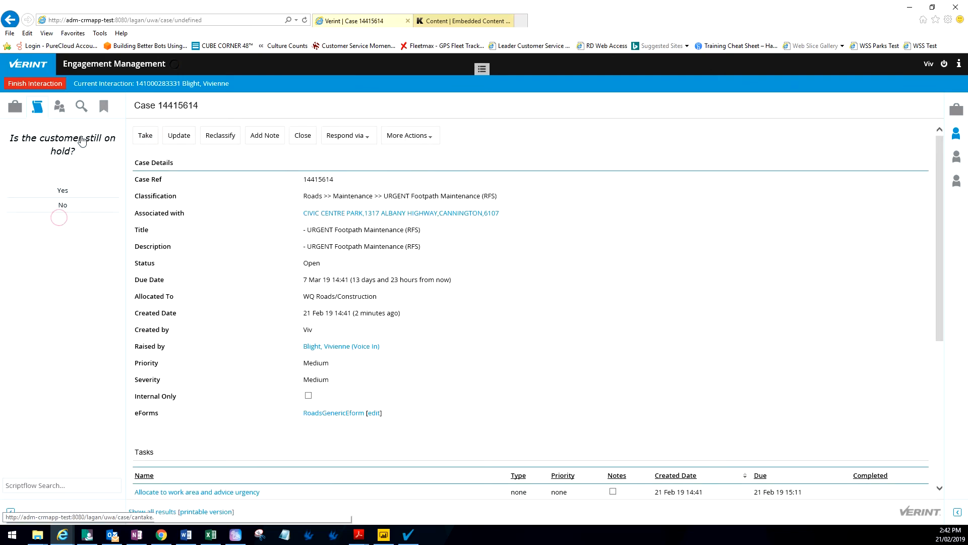
click(61, 207)
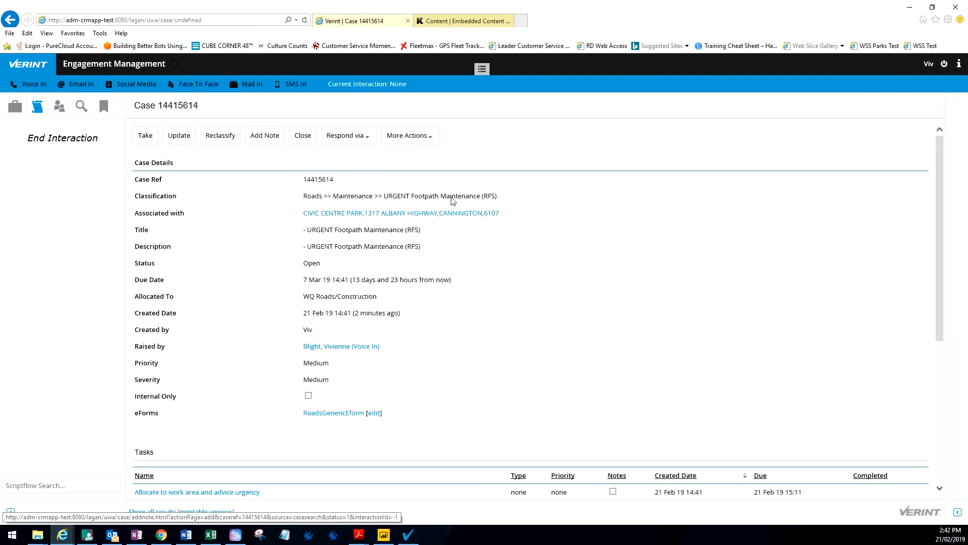